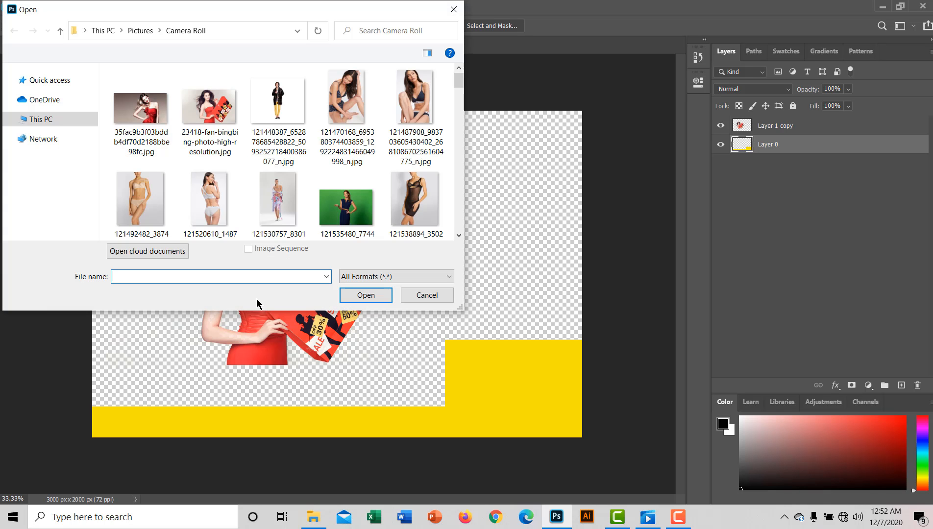
left_click_drag(263, 311, 253, 478)
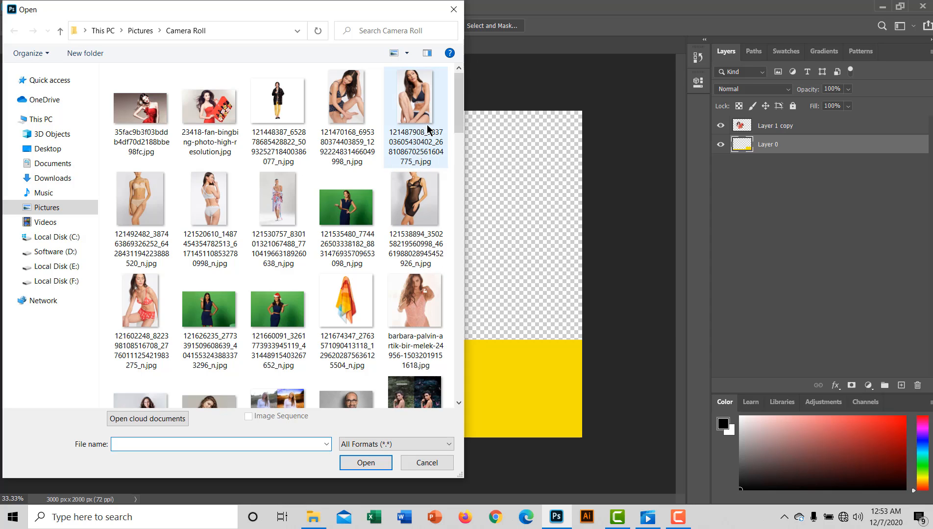
left_click(230, 121)
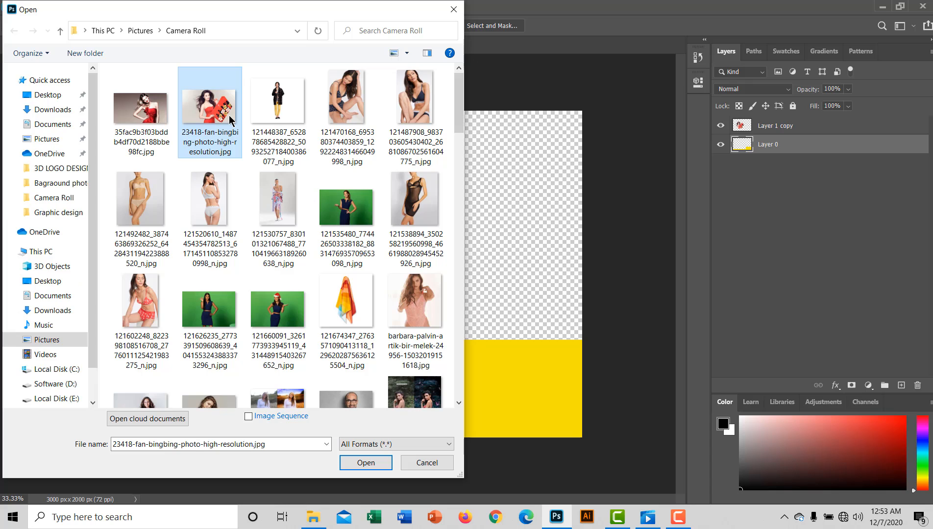
double_click(230, 121)
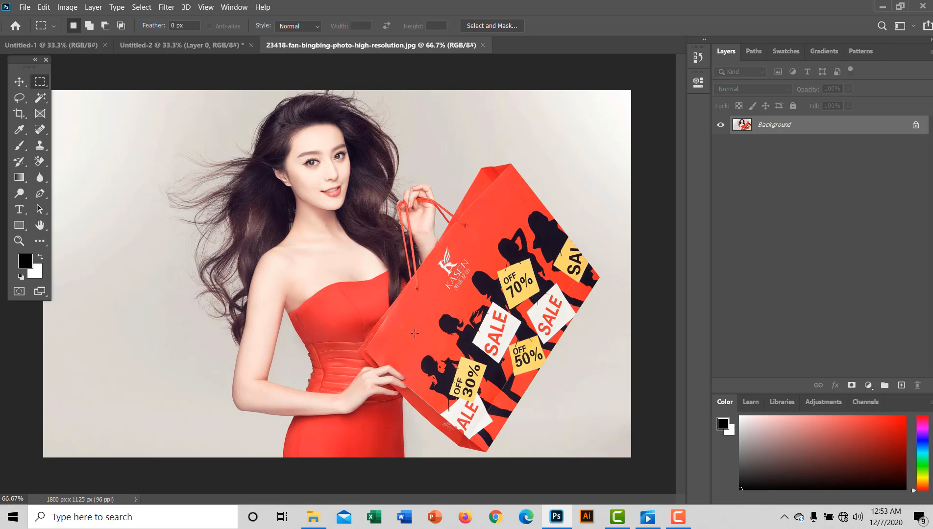
left_click(483, 45)
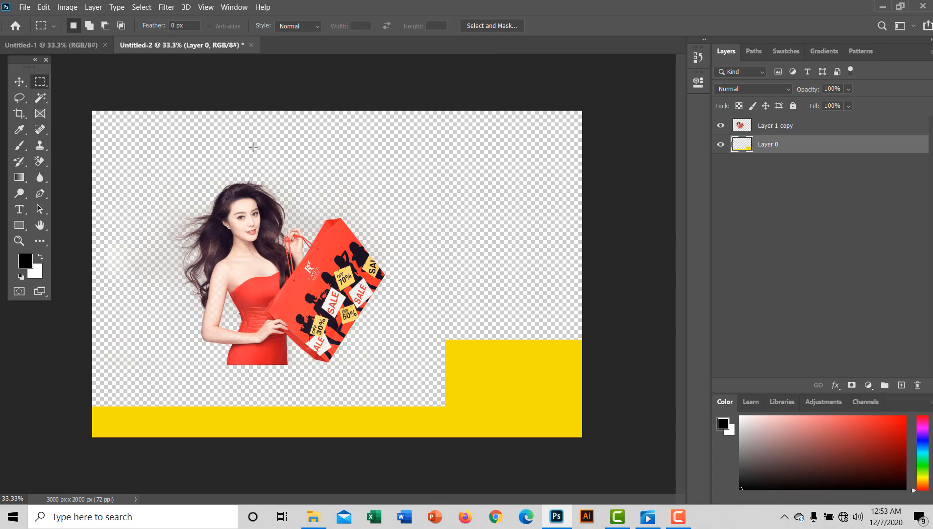
- Open the image 23418-fan-bingbing-photo-high-resolution.jpg from the Camera Roll folder
left_click(30, 8)
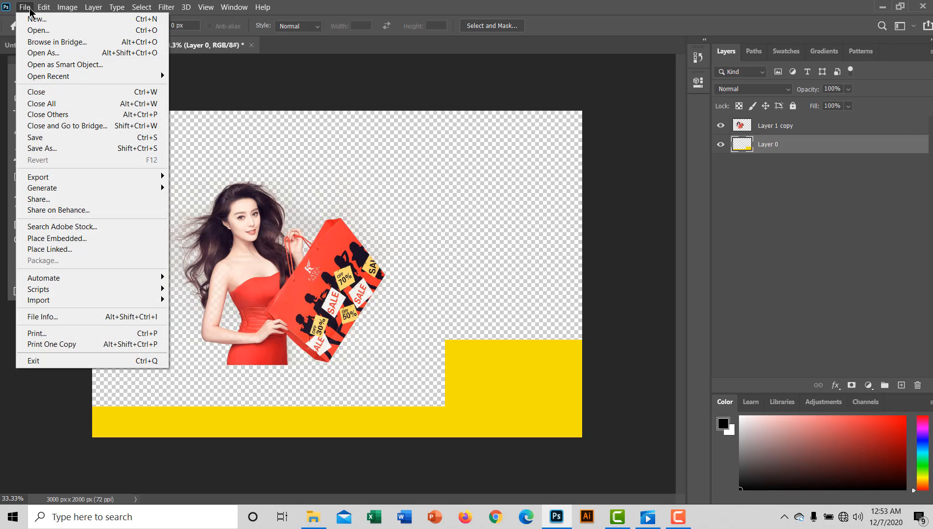
left_click(38, 31)
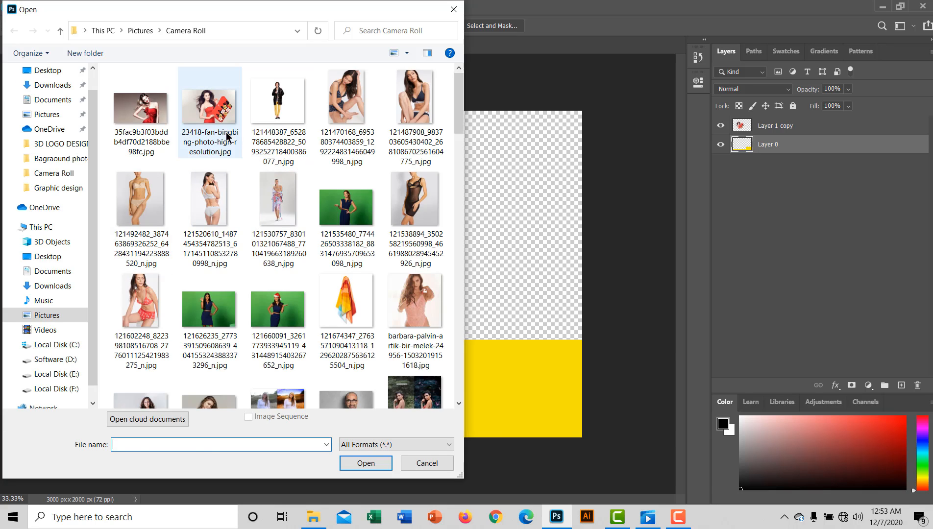
left_click(211, 132)
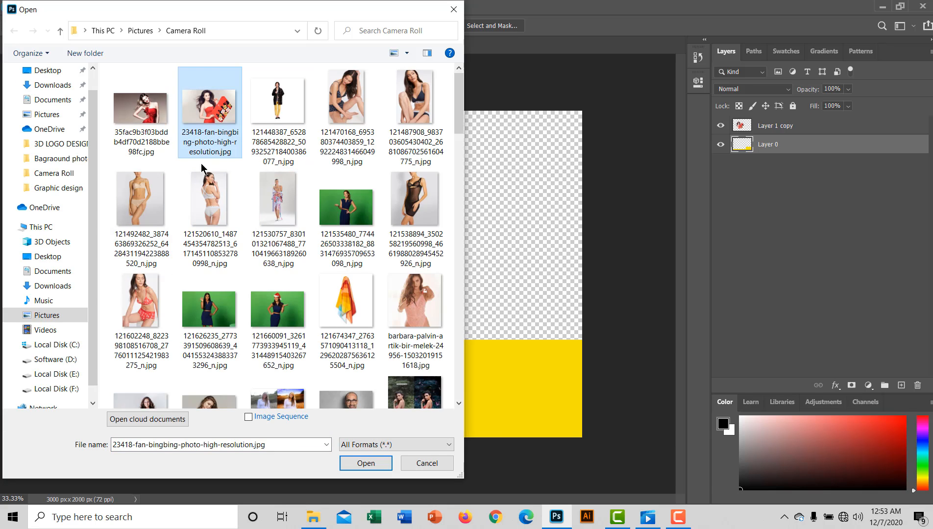
left_click(136, 117)
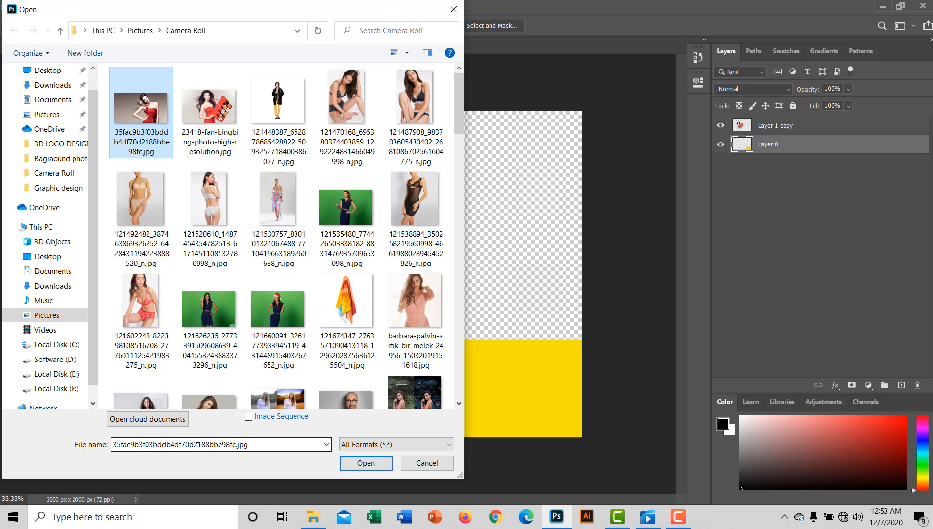
left_click(199, 122)
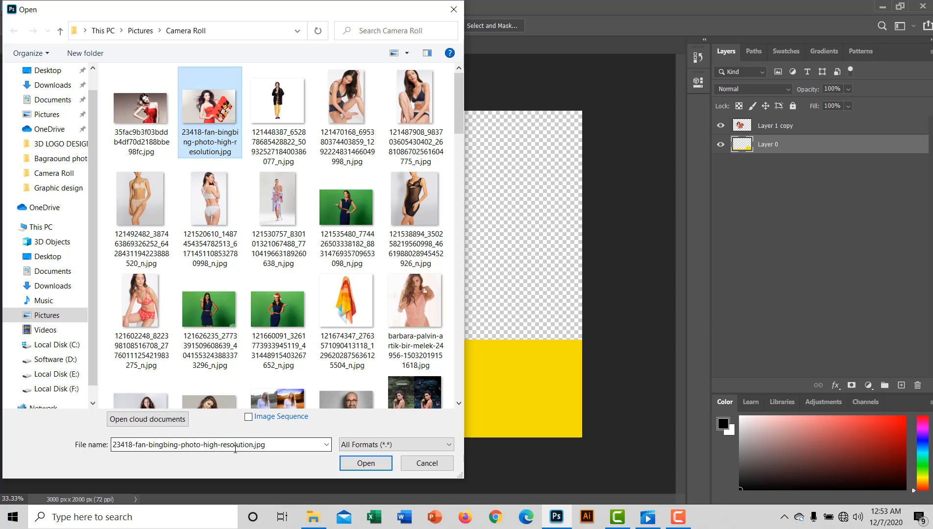
left_click(365, 462)
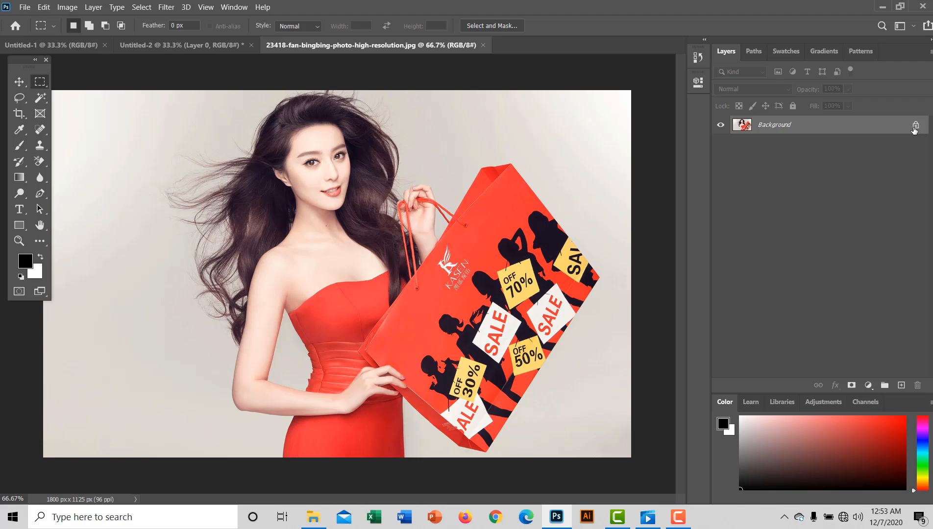
- Unlock the photo's Background layer and duplicate it
left_click(914, 125)
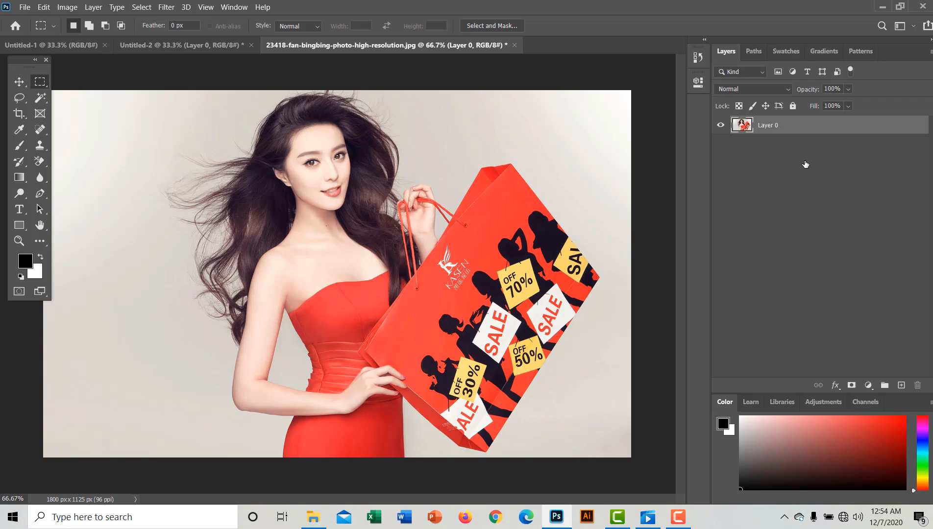
right_click(784, 132)
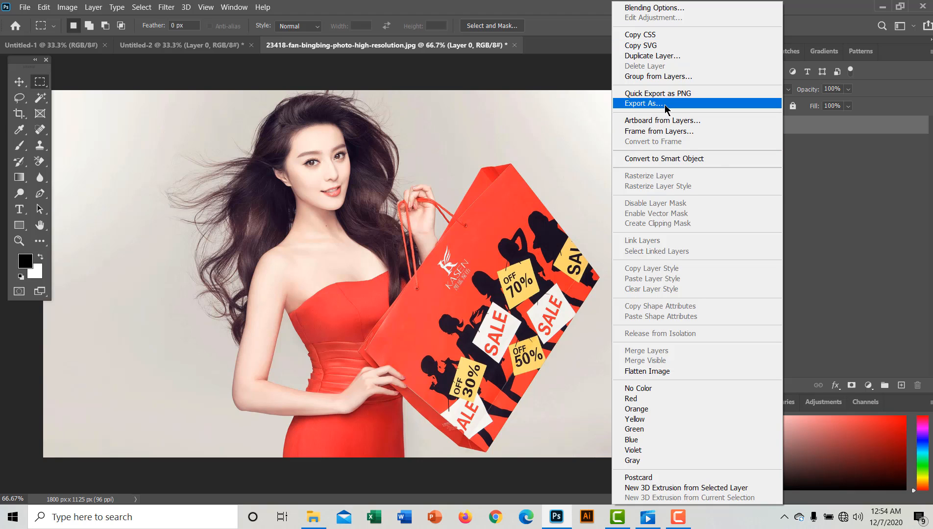
left_click(796, 210)
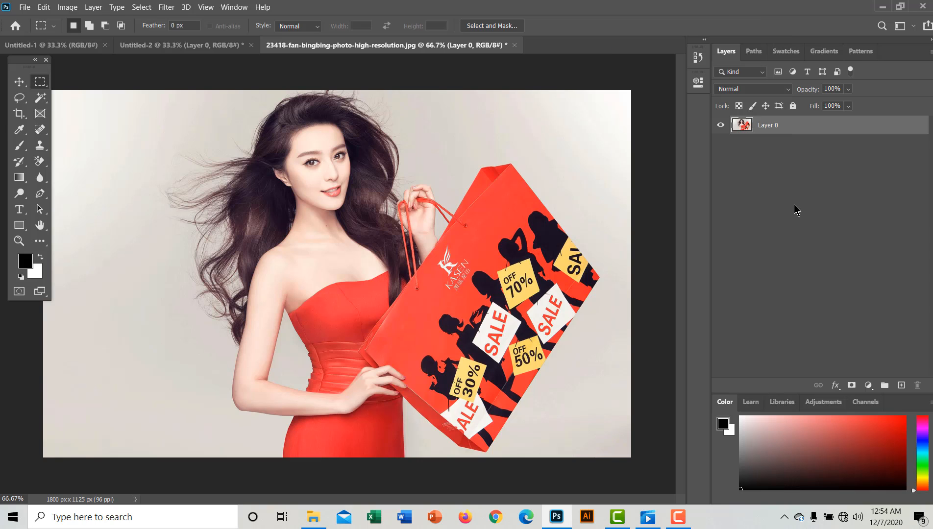
key("ctrl+j")
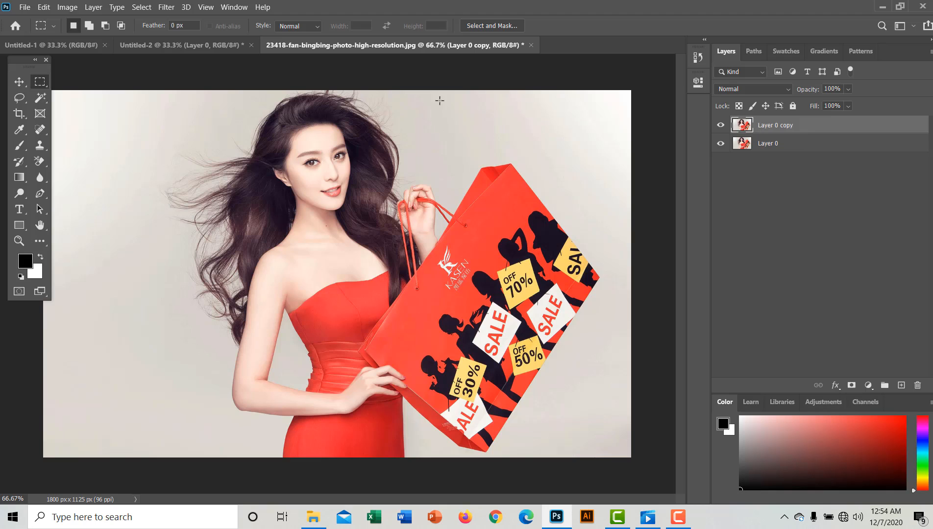
- Activate the Background Eraser Tool
left_click(36, 167)
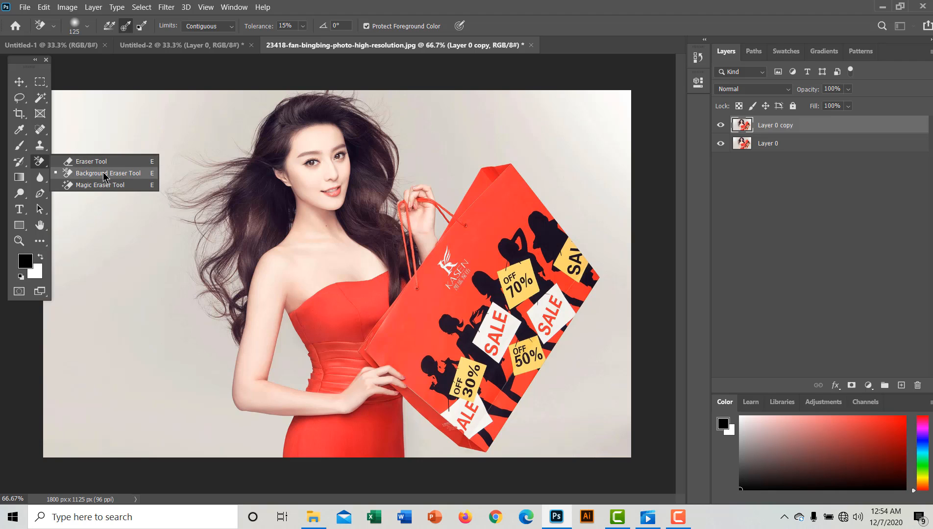
left_click(101, 174)
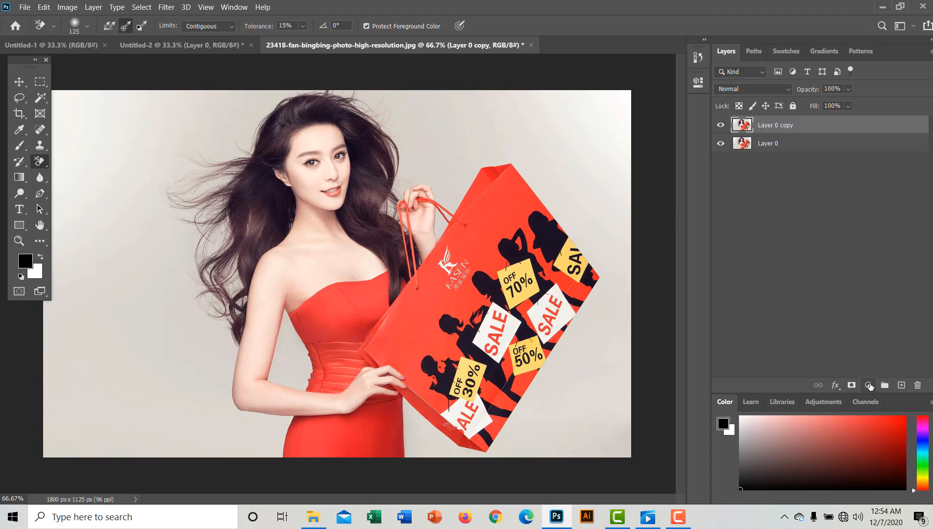
- Add a Solid Color fill layer in yellow (#e5f907) and move the duplicated photo layer above it
left_click(867, 386)
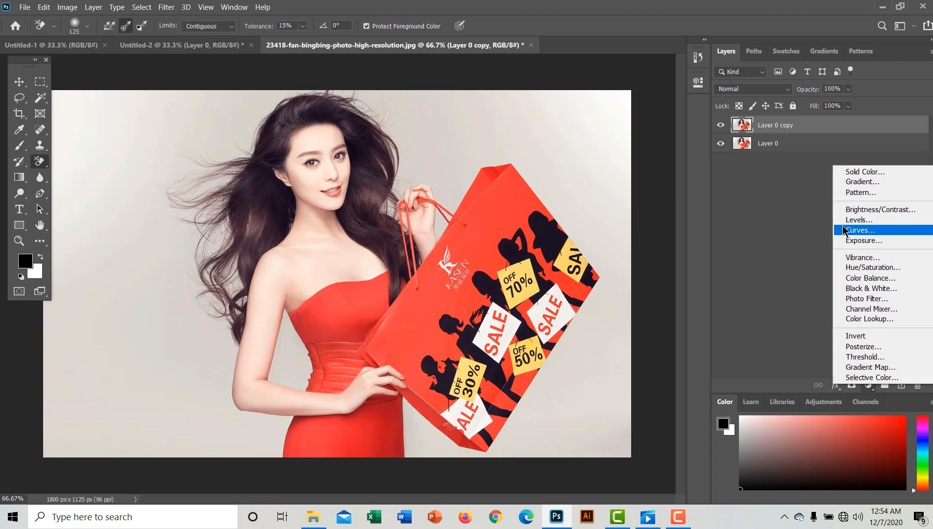
left_click(851, 173)
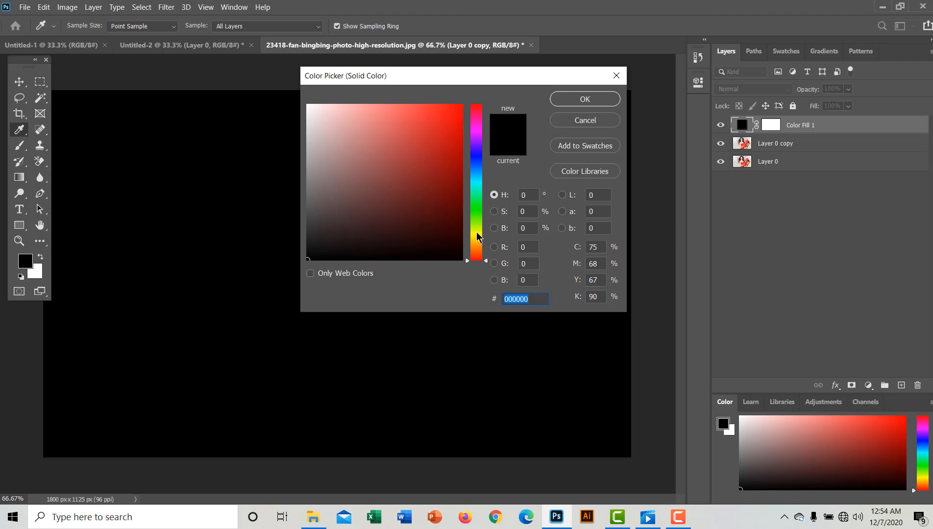
left_click(459, 108)
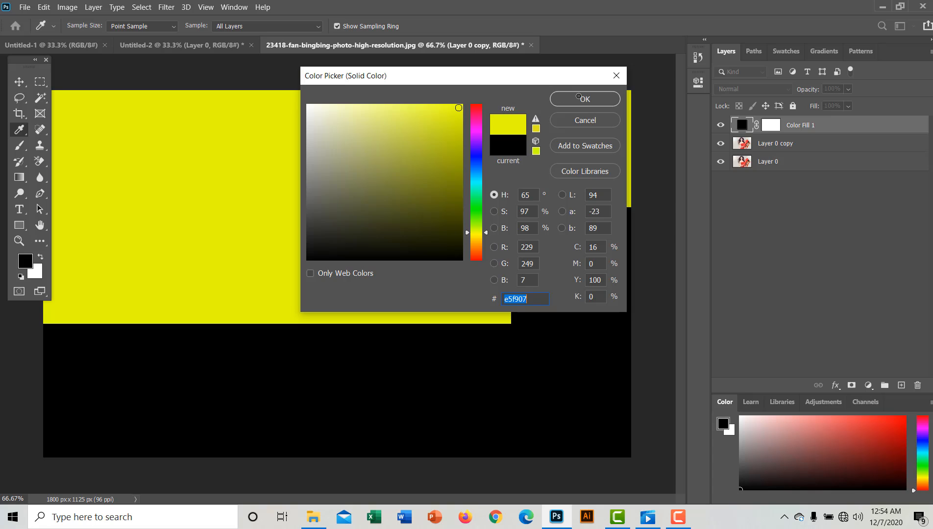
left_click(582, 98)
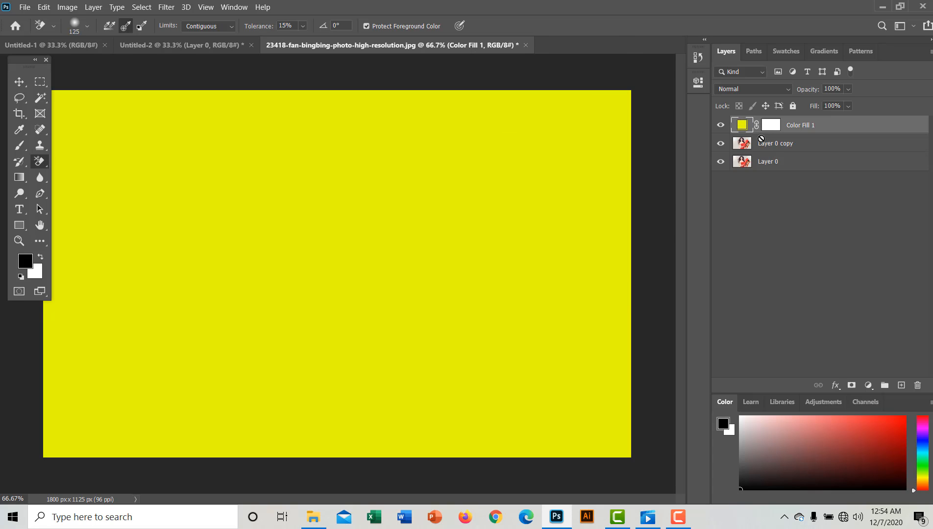
left_click(744, 143)
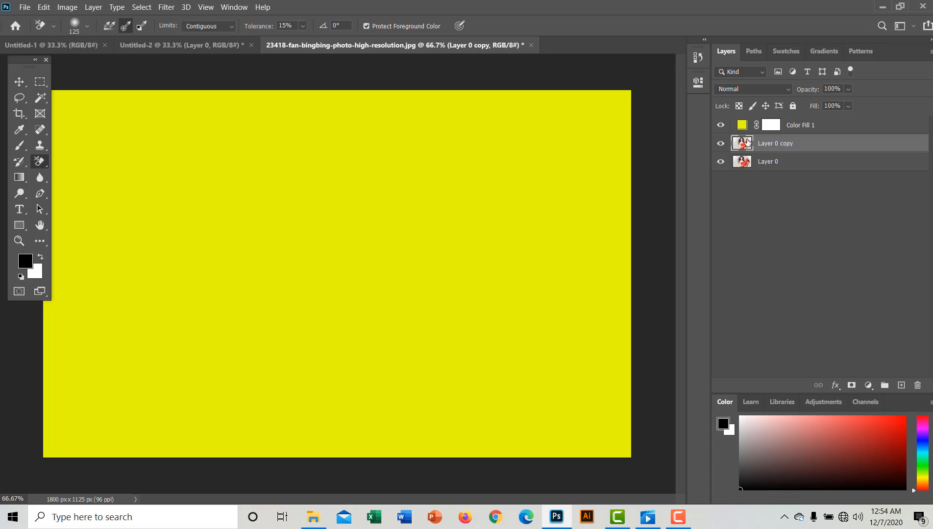
left_click_drag(745, 142, 743, 122)
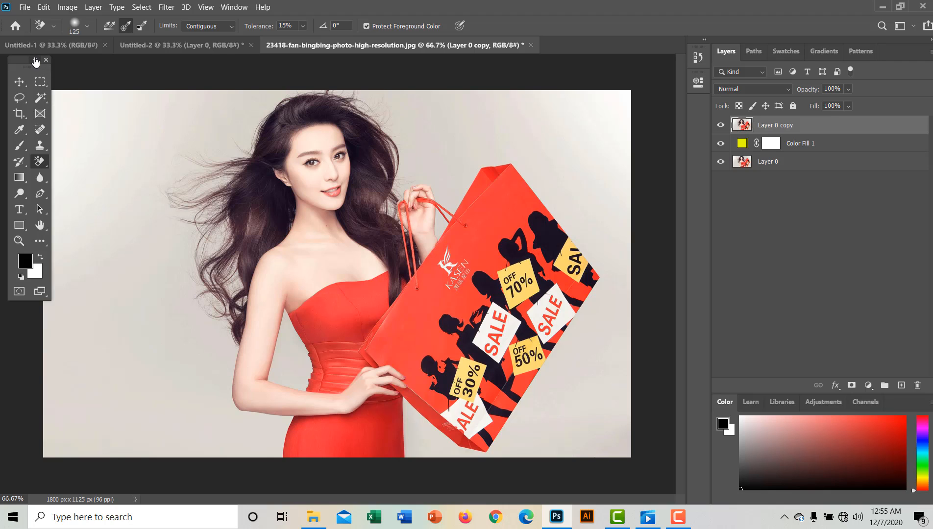
- Collapse the toolbox to a single column and set the background eraser's brush size to 184 px with 0% hardness
left_click(35, 60)
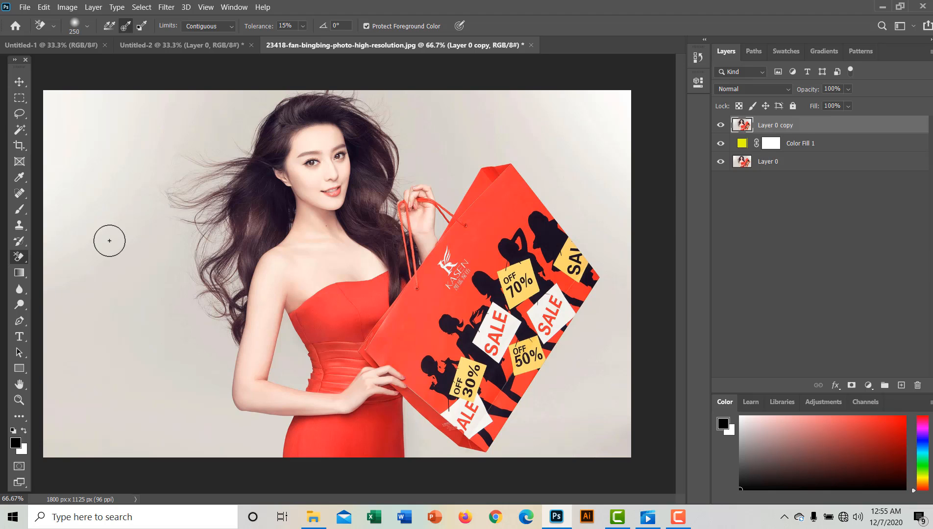
left_click(303, 27)
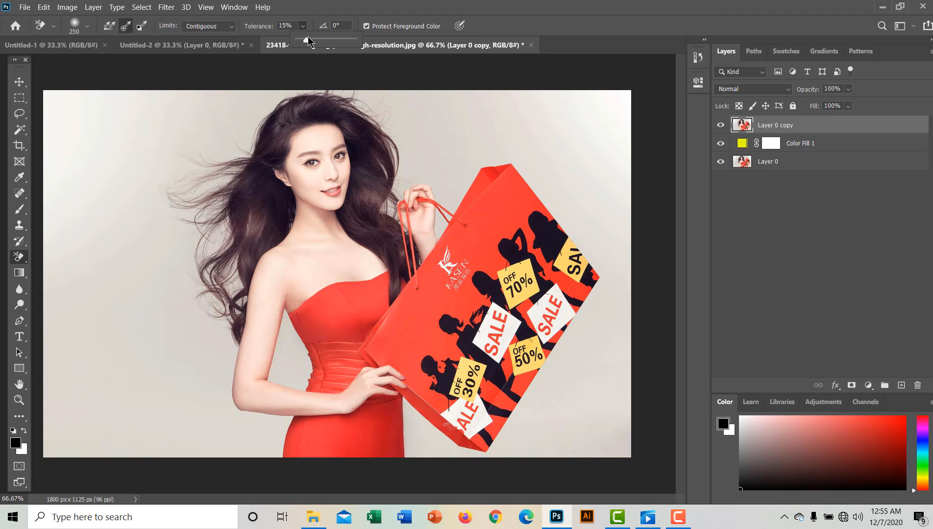
left_click(86, 27)
left_click(86, 27)
left_click(86, 27)
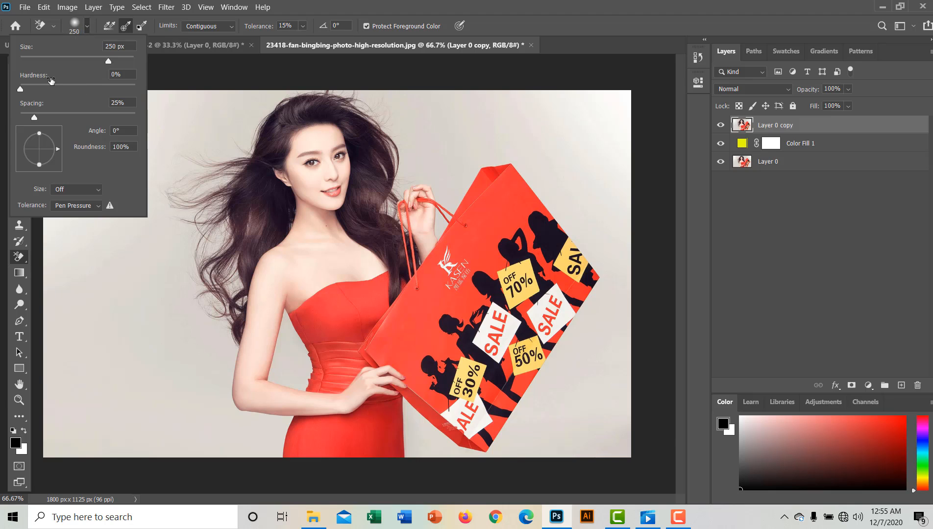
mouse_move(21, 91)
left_mouse_down()
mouse_move(93, 91)
mouse_move(21, 91)
left_mouse_up()
left_click(118, 74)
left_click(102, 56)
mouse_move(36, 118)
left_mouse_down()
mouse_move(115, 121)
mouse_move(24, 123)
mouse_move(36, 113)
left_mouse_up()
left_click(174, 65)
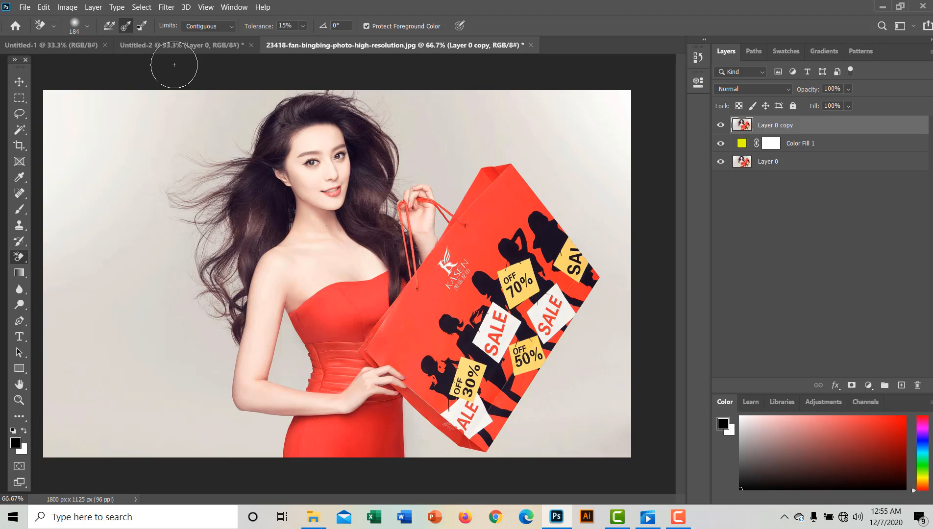
- Configure the background eraser with Sampling Once, Contiguous limits, 14% tolerance and Protect Foreground Color enabled
left_click(141, 27)
left_click(126, 27)
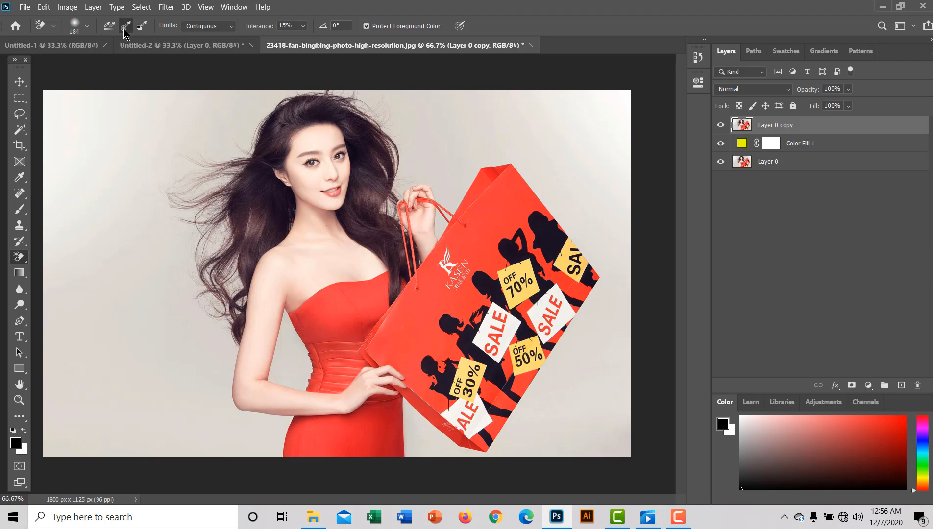
left_click(226, 25)
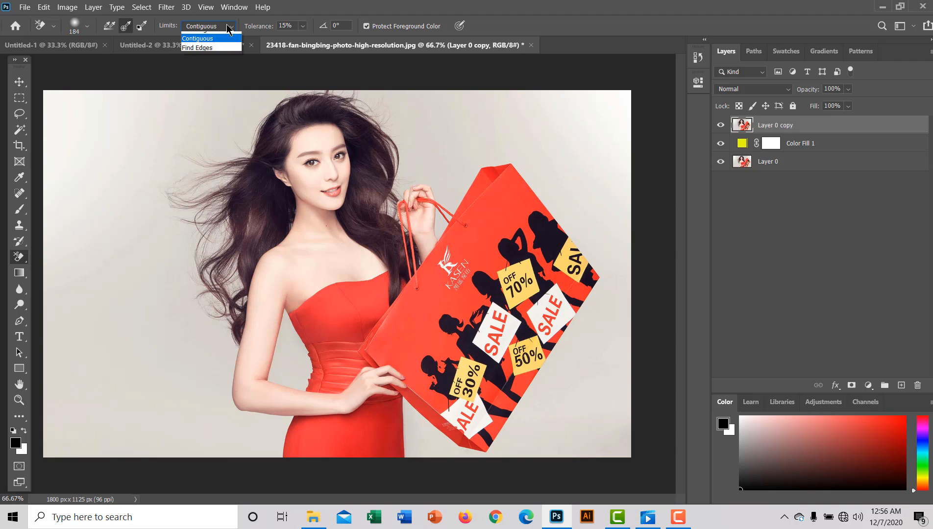
left_click(219, 45)
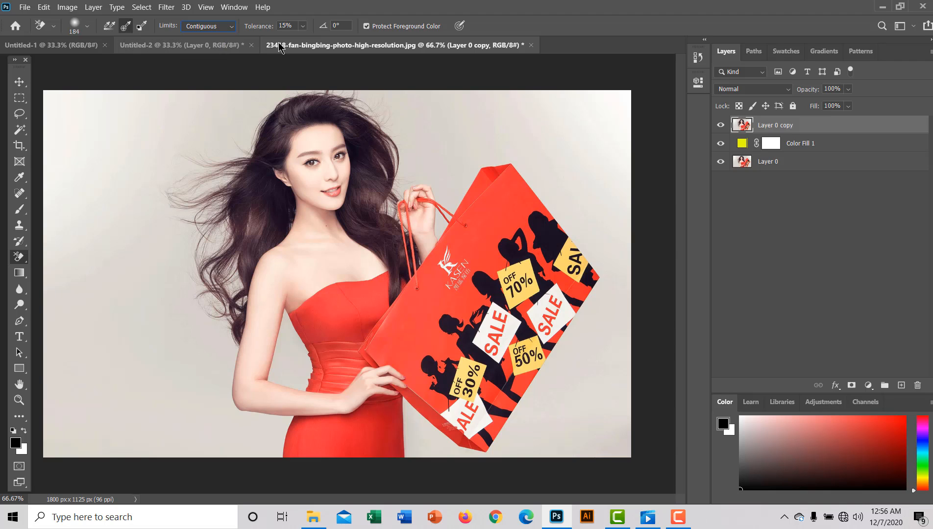
left_click(303, 27)
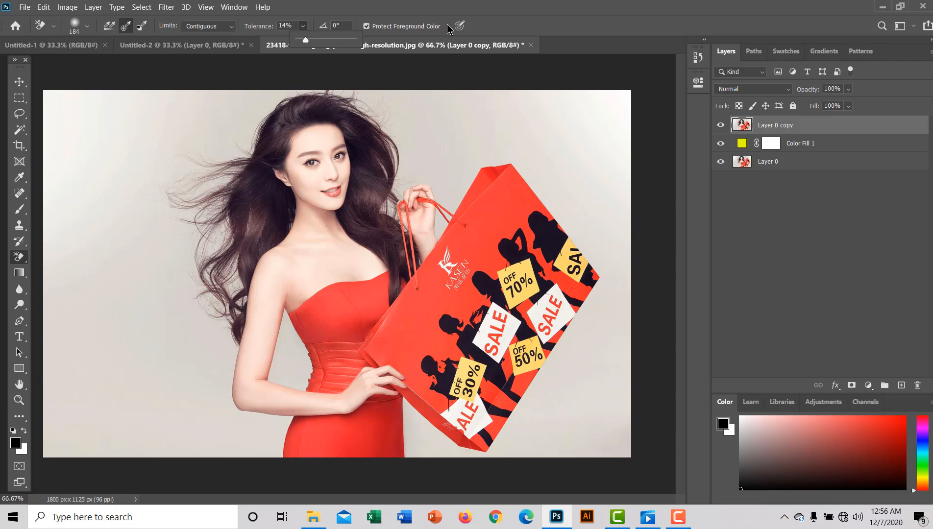
left_click(369, 27)
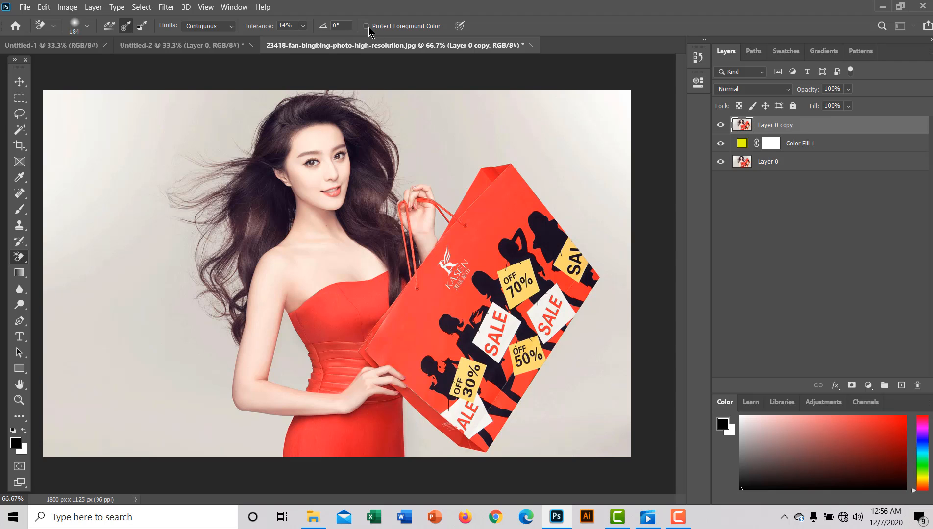
left_click(369, 27)
- Erase the grey backdrop on the duplicated layer around the woman's hair, above the bag handles and across the area left of her
mouse_move(198, 119)
left_mouse_down()
mouse_move(182, 214)
mouse_move(234, 207)
mouse_move(246, 185)
mouse_move(206, 161)
mouse_move(305, 110)
left_mouse_up()
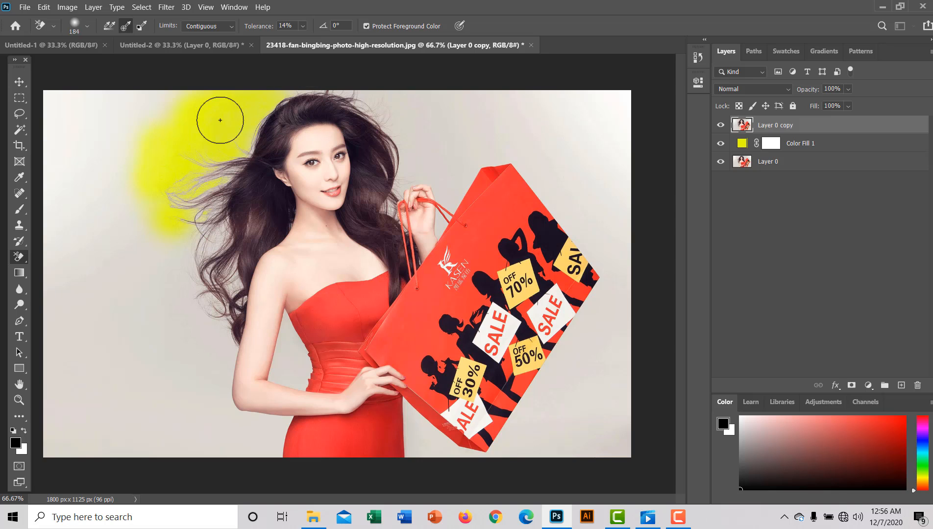
mouse_move(234, 240)
left_mouse_down()
mouse_move(206, 250)
mouse_move(200, 175)
mouse_move(208, 354)
mouse_move(220, 285)
mouse_move(232, 258)
mouse_move(244, 263)
mouse_move(225, 290)
mouse_move(231, 277)
mouse_move(206, 220)
mouse_move(192, 221)
mouse_move(189, 195)
mouse_move(184, 205)
mouse_move(248, 122)
mouse_move(353, 81)
mouse_move(319, 90)
mouse_move(378, 126)
mouse_move(364, 108)
mouse_move(327, 89)
mouse_move(387, 145)
mouse_move(411, 146)
mouse_move(391, 175)
mouse_move(421, 205)
mouse_move(422, 194)
mouse_move(409, 200)
mouse_move(429, 185)
mouse_move(441, 225)
mouse_move(468, 170)
mouse_move(437, 188)
mouse_move(454, 186)
mouse_move(439, 113)
mouse_move(374, 96)
mouse_move(409, 108)
mouse_move(374, 126)
mouse_move(345, 105)
mouse_move(395, 137)
mouse_move(402, 160)
mouse_move(390, 122)
left_mouse_up()
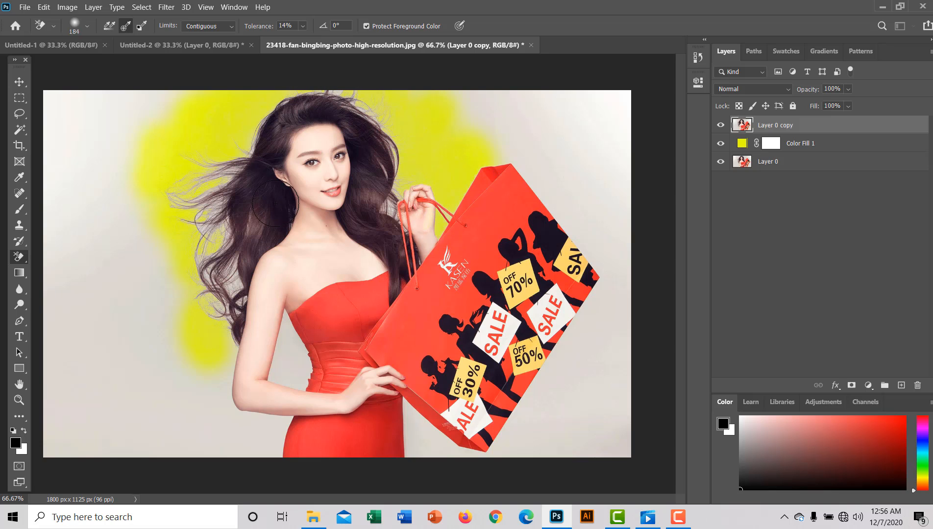
mouse_move(217, 262)
left_mouse_down()
mouse_move(206, 390)
mouse_move(205, 356)
left_mouse_up()
mouse_move(226, 261)
left_mouse_down()
mouse_move(194, 273)
mouse_move(197, 248)
mouse_move(183, 223)
mouse_move(139, 199)
mouse_move(114, 217)
mouse_move(112, 185)
mouse_move(153, 128)
mouse_move(128, 142)
mouse_move(151, 113)
mouse_move(174, 121)
mouse_move(162, 98)
mouse_move(162, 107)
mouse_move(104, 135)
mouse_move(109, 119)
mouse_move(99, 99)
mouse_move(57, 124)
mouse_move(73, 104)
mouse_move(91, 103)
mouse_move(91, 240)
mouse_move(114, 252)
mouse_move(103, 291)
mouse_move(123, 371)
mouse_move(123, 472)
mouse_move(142, 342)
mouse_move(142, 406)
mouse_move(147, 327)
mouse_move(137, 381)
mouse_move(155, 431)
mouse_move(166, 422)
mouse_move(254, 444)
mouse_move(301, 485)
mouse_move(264, 466)
mouse_move(273, 456)
mouse_move(262, 454)
mouse_move(287, 452)
mouse_move(247, 460)
mouse_move(278, 445)
mouse_move(263, 444)
mouse_move(277, 445)
mouse_move(274, 429)
mouse_move(237, 427)
mouse_move(223, 414)
mouse_move(176, 425)
mouse_move(173, 448)
mouse_move(64, 420)
mouse_move(60, 443)
mouse_move(78, 410)
mouse_move(108, 265)
mouse_move(75, 273)
mouse_move(56, 304)
mouse_move(79, 179)
mouse_move(65, 167)
mouse_move(54, 208)
mouse_move(107, 178)
mouse_move(66, 150)
mouse_move(46, 181)
mouse_move(47, 131)
mouse_move(93, 84)
mouse_move(50, 131)
mouse_move(109, 146)
left_mouse_up()
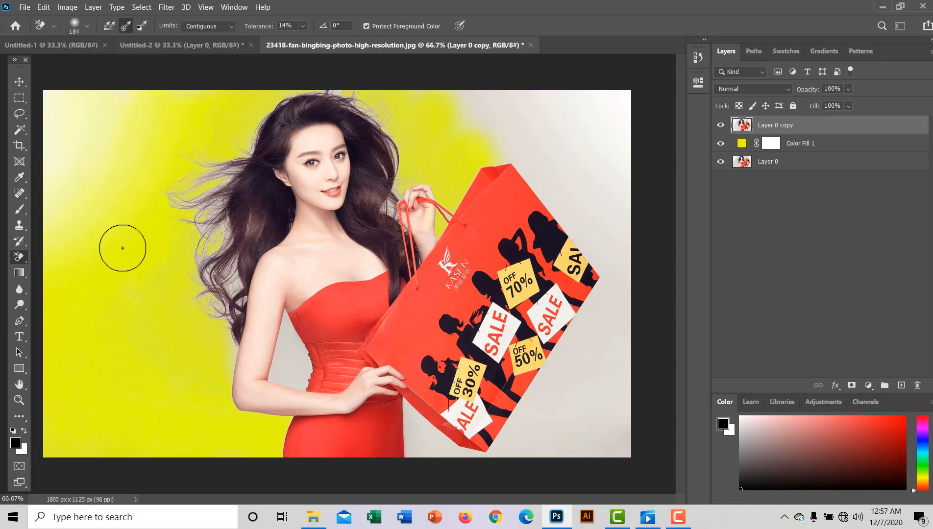
mouse_move(53, 113)
left_mouse_down()
mouse_move(43, 130)
mouse_move(64, 96)
mouse_move(59, 155)
mouse_move(68, 162)
mouse_move(92, 106)
mouse_move(85, 174)
mouse_move(124, 83)
mouse_move(105, 191)
mouse_move(88, 96)
mouse_move(120, 67)
mouse_move(88, 241)
mouse_move(92, 224)
mouse_move(101, 253)
mouse_move(118, 240)
mouse_move(138, 370)
mouse_move(88, 333)
mouse_move(79, 340)
mouse_move(74, 412)
mouse_move(86, 453)
mouse_move(135, 418)
mouse_move(149, 385)
mouse_move(147, 352)
mouse_move(131, 329)
left_mouse_up()
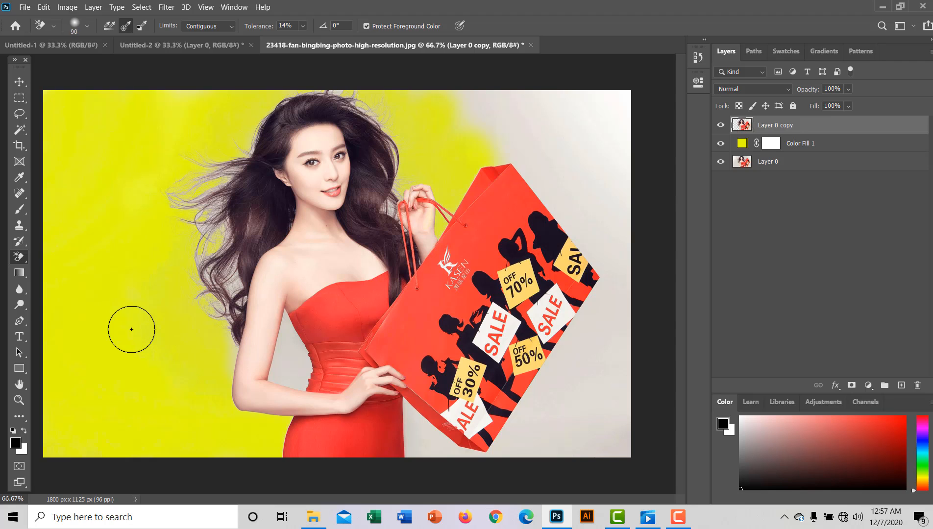
- Reduce the background eraser brush to 80 px and erase the grey backdrop in the gap between the woman's arm and waist
key("bracketleft")
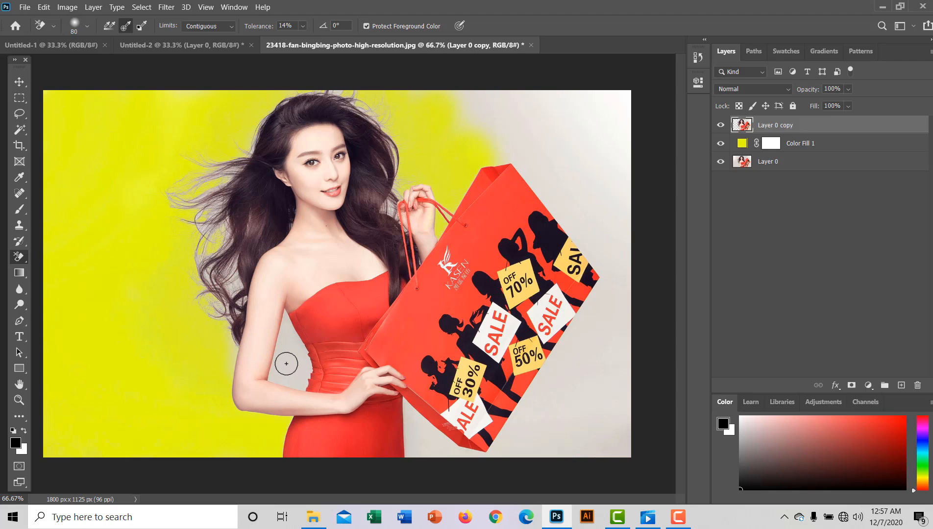
mouse_move(286, 363)
left_mouse_down()
mouse_move(281, 377)
mouse_move(284, 315)
mouse_move(301, 352)
mouse_move(298, 376)
mouse_move(288, 318)
mouse_move(295, 353)
mouse_move(279, 371)
mouse_move(300, 378)
mouse_move(301, 347)
mouse_move(283, 313)
mouse_move(300, 333)
mouse_move(281, 361)
left_mouse_up()
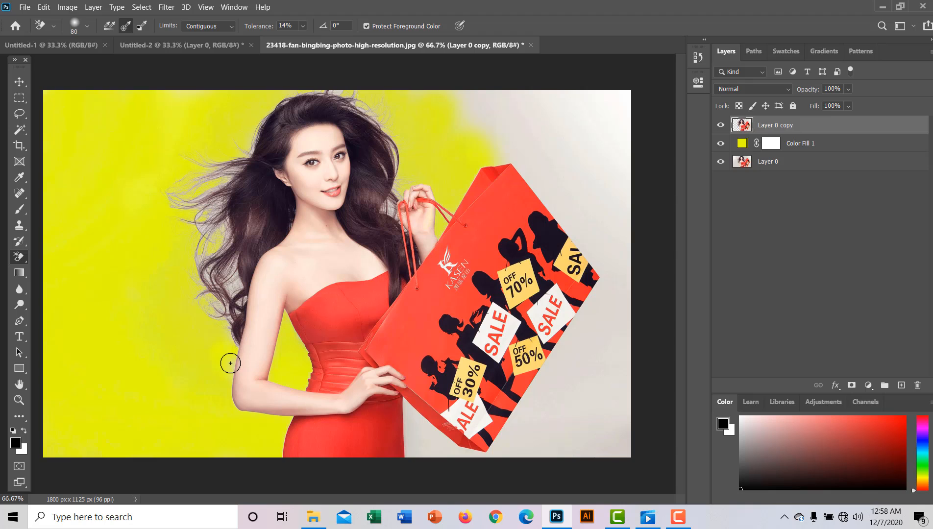
left_click_drag(230, 282, 233, 283)
left_click(236, 300)
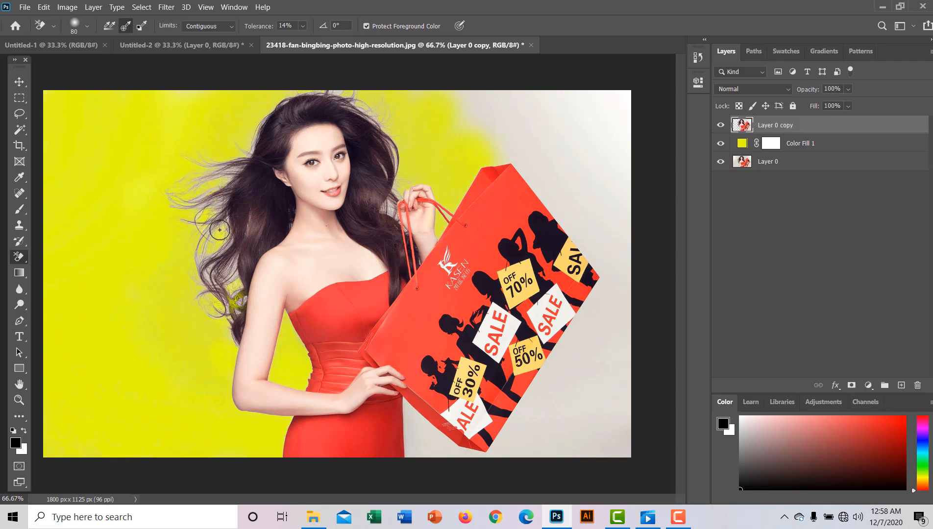
key("ctrl+z")
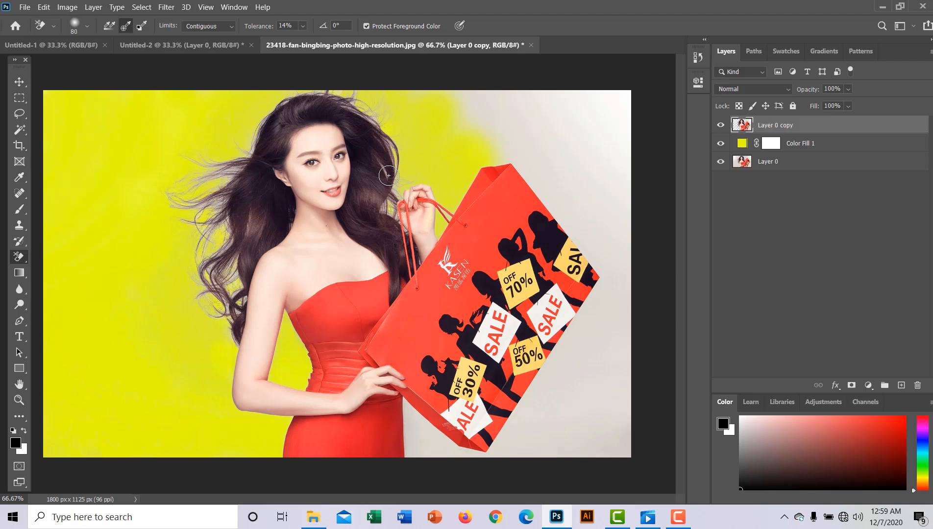
left_click(384, 173)
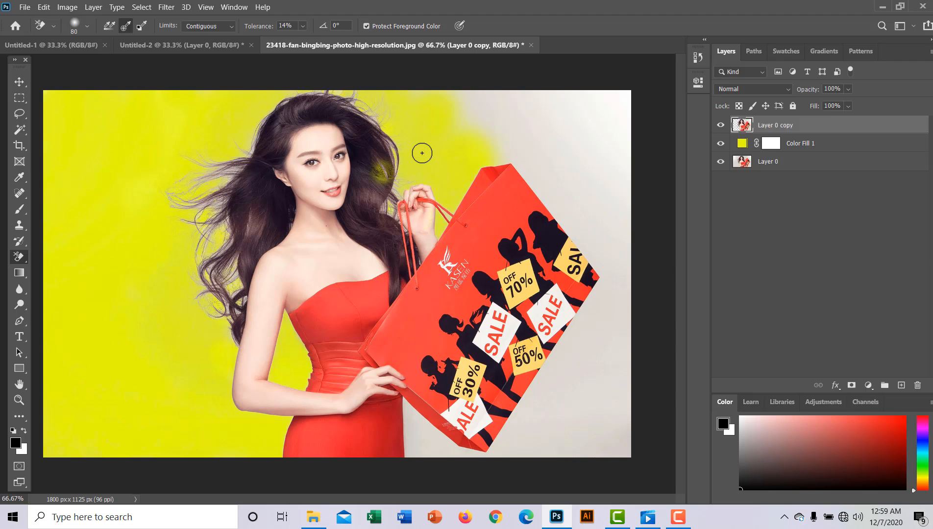
key("ctrl+z")
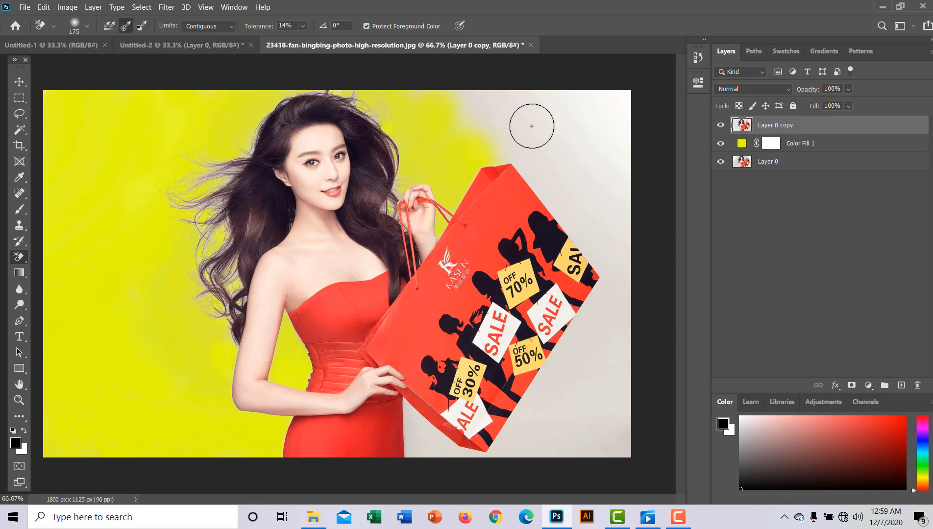
- Enlarge the background eraser brush to 175 px and erase the grey backdrop above the shopping bag and towards the photo's upper-right corner
mouse_move(532, 126)
left_mouse_down()
mouse_move(522, 168)
mouse_move(493, 128)
mouse_move(454, 101)
left_mouse_up()
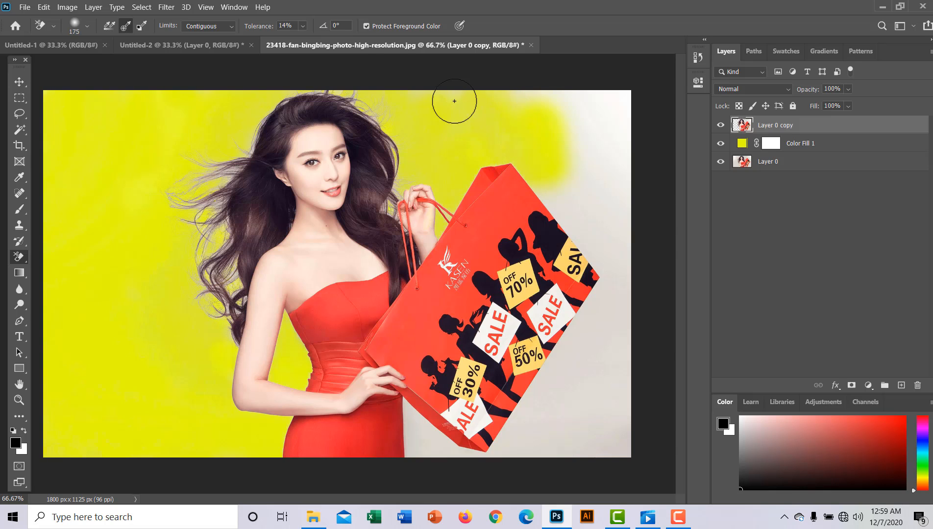
mouse_move(560, 193)
left_mouse_down()
mouse_move(597, 228)
mouse_move(592, 115)
mouse_move(515, 93)
mouse_move(574, 90)
mouse_move(594, 108)
mouse_move(613, 98)
mouse_move(605, 157)
left_mouse_up()
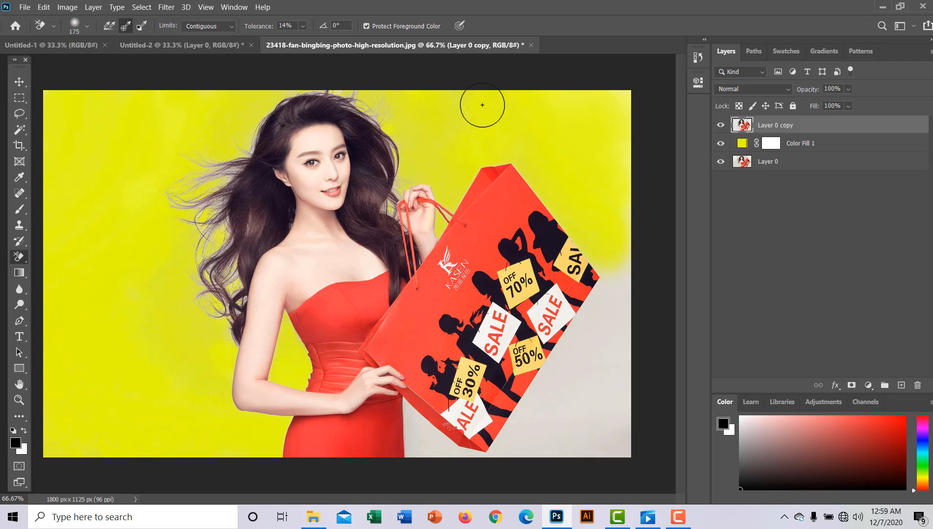
left_click_drag(592, 146, 609, 197)
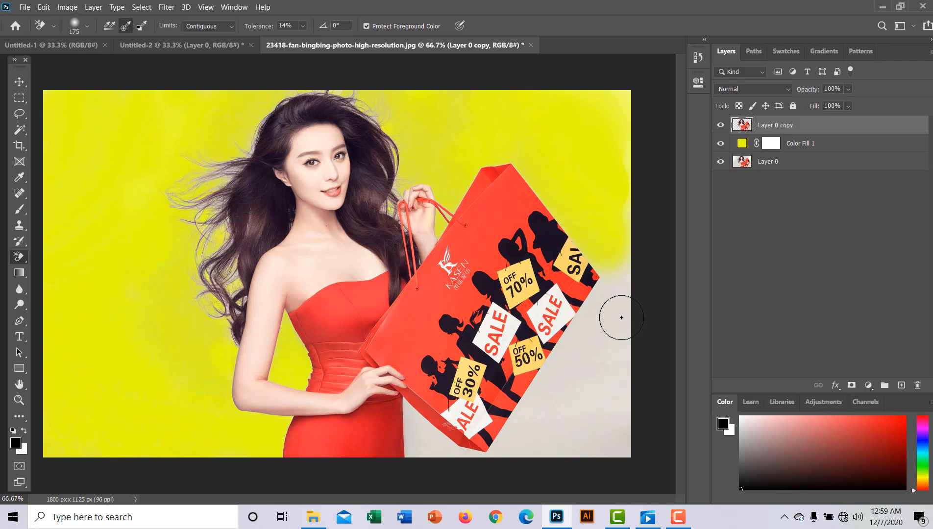
- Erase the grey backdrop along the shopping bag's lower-right edge and in the gap between the bag and the dress
mouse_move(589, 415)
left_mouse_down()
mouse_move(620, 377)
mouse_move(635, 395)
mouse_move(592, 438)
mouse_move(632, 332)
mouse_move(628, 312)
mouse_move(585, 358)
mouse_move(638, 258)
left_mouse_up()
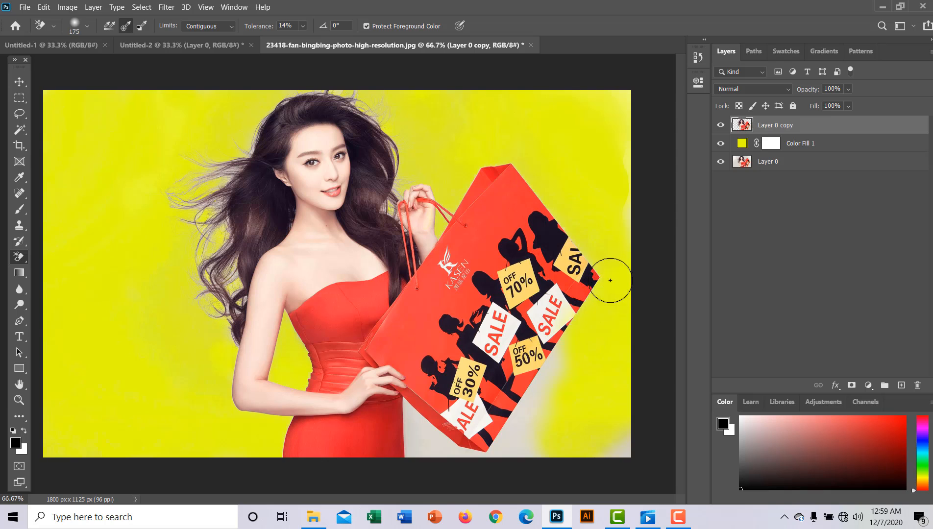
mouse_move(626, 436)
left_mouse_down()
mouse_move(600, 444)
mouse_move(510, 438)
mouse_move(558, 375)
mouse_move(561, 346)
left_mouse_up()
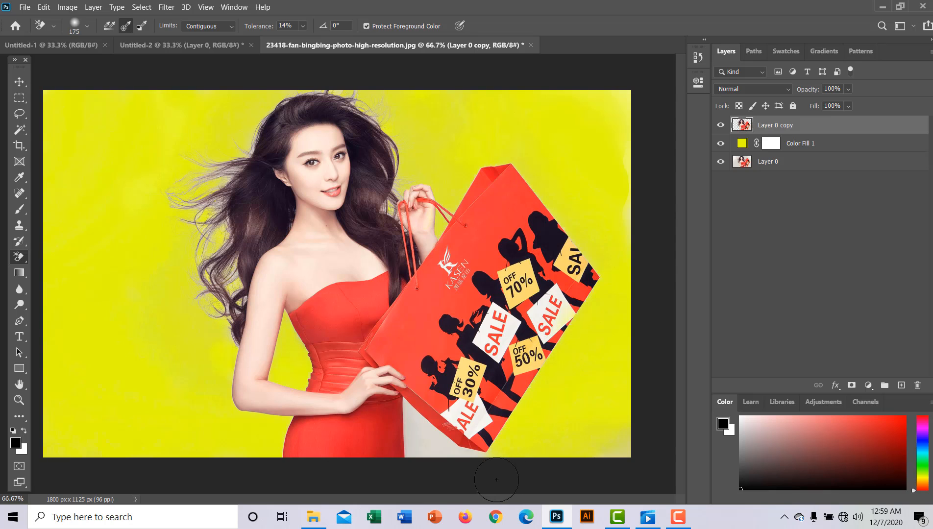
mouse_move(457, 454)
left_mouse_down()
mouse_move(420, 434)
mouse_move(406, 406)
mouse_move(416, 440)
mouse_move(405, 429)
mouse_move(402, 449)
mouse_move(412, 430)
mouse_move(437, 429)
mouse_move(474, 437)
mouse_move(483, 454)
mouse_move(439, 460)
mouse_move(404, 423)
mouse_move(406, 432)
mouse_move(405, 407)
mouse_move(465, 455)
left_mouse_up()
left_click(406, 432)
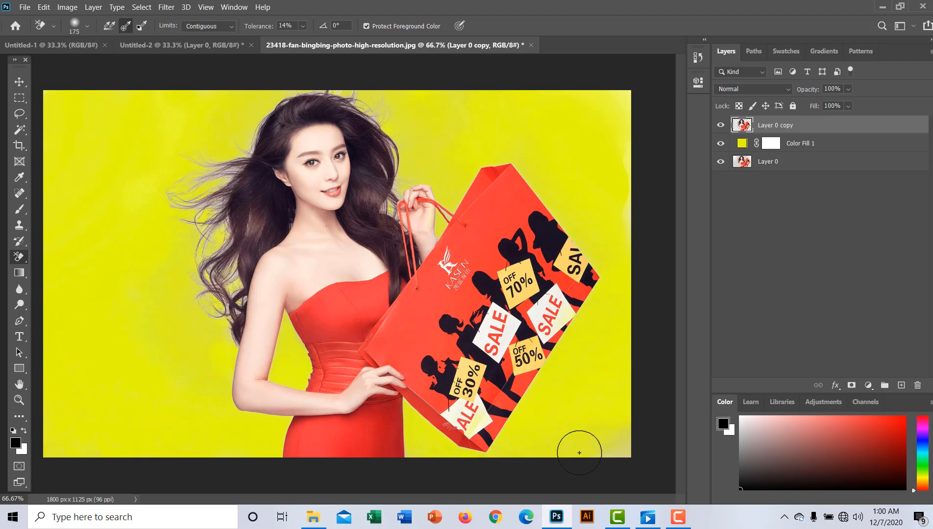
- Clean up the leftover grey patches along the photo's right edge and in its lower-left area
left_click_drag(612, 453, 612, 369)
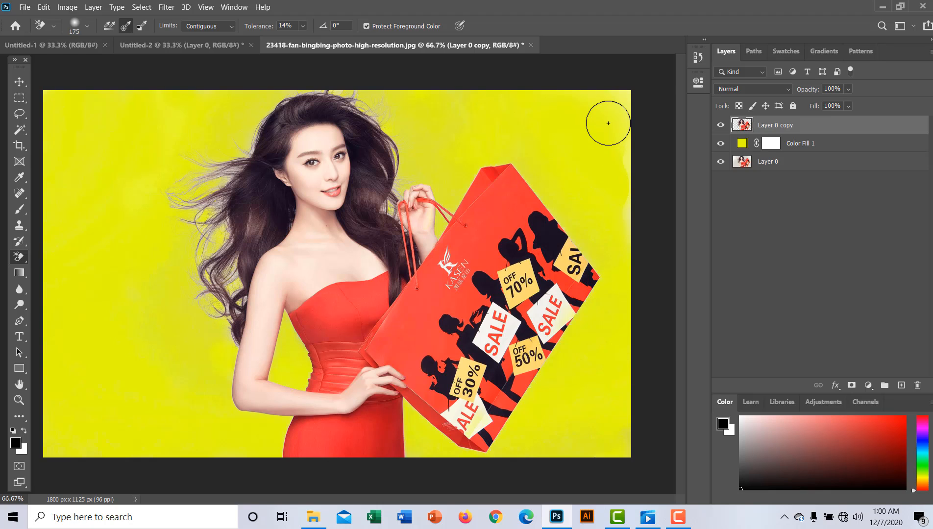
mouse_move(607, 123)
left_mouse_down()
mouse_move(627, 169)
mouse_move(625, 210)
left_mouse_up()
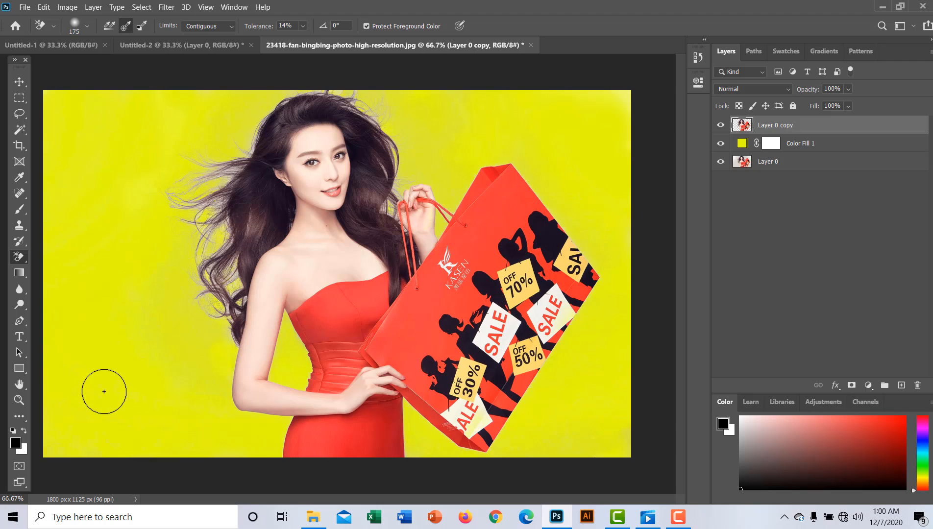
mouse_move(104, 392)
left_mouse_down()
mouse_move(102, 448)
mouse_move(147, 443)
left_mouse_up()
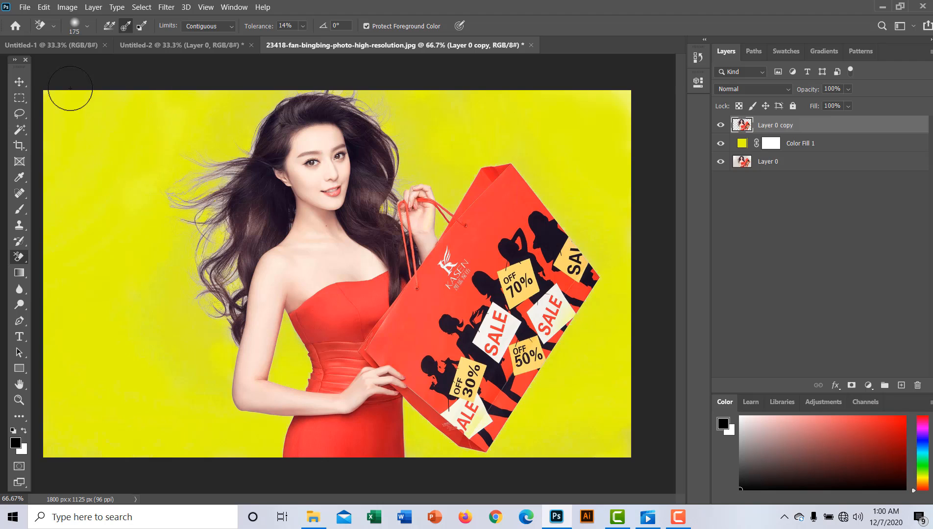
- Create a new 3000 x 2000 px RGB document at 72 pixels/inch with the custom yellow background
left_click(22, 87)
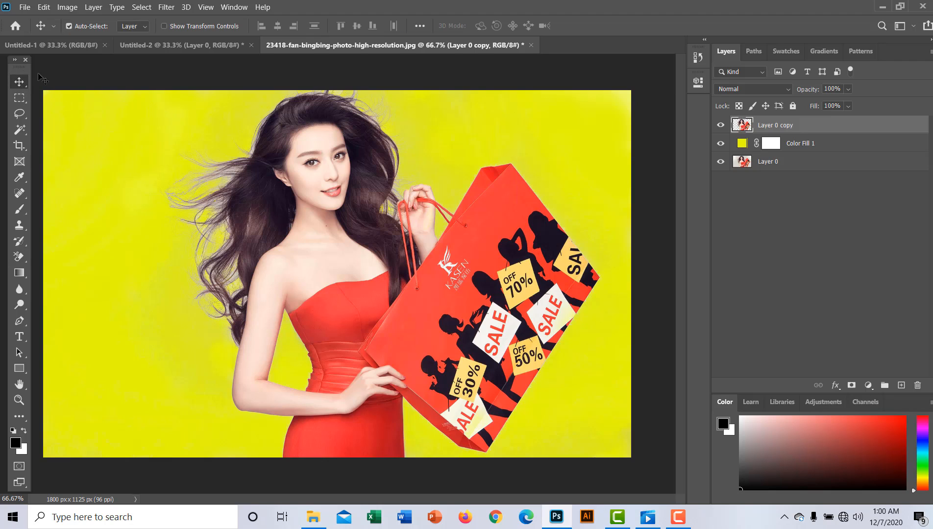
left_click(29, 8)
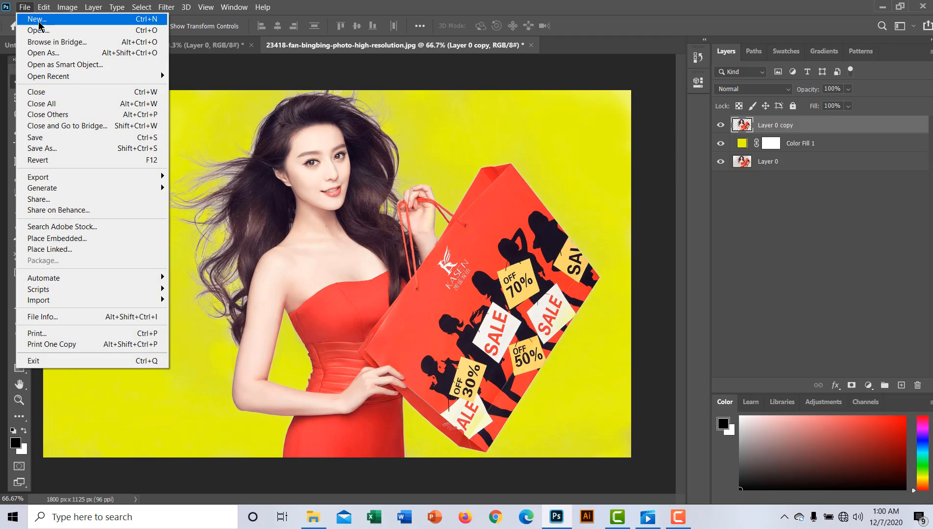
mouse_move(55, 13)
mouse_move(24, 8)
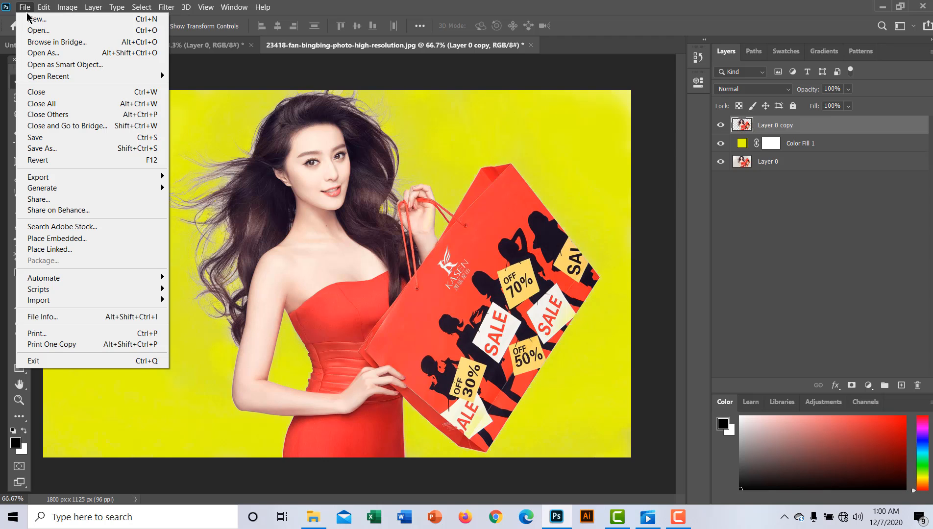
left_click(32, 19)
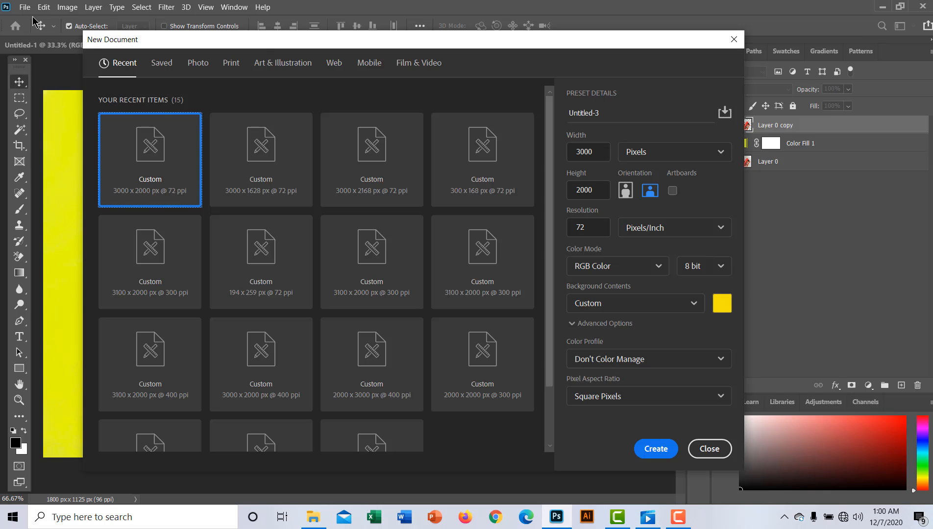
left_click(646, 448)
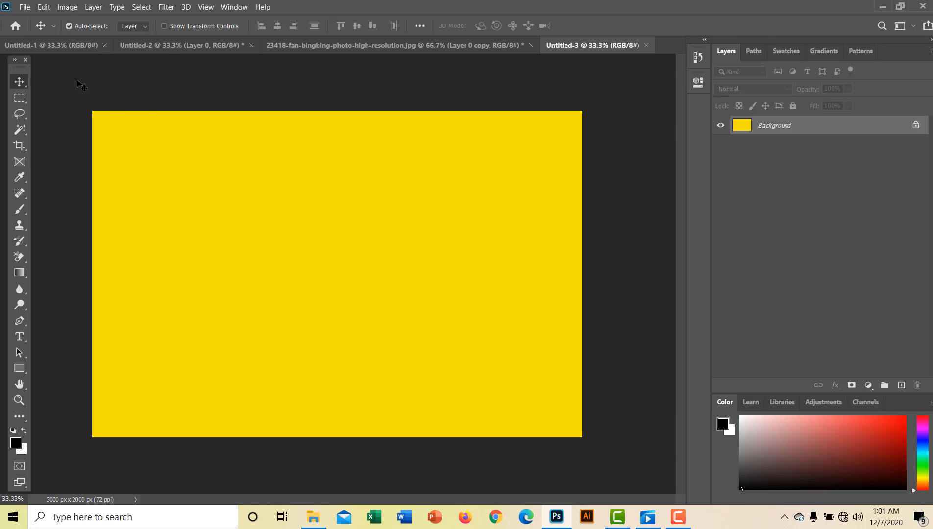
- Unlock the new document's background layer and delete its left half using a rectangular selection
left_click(19, 98)
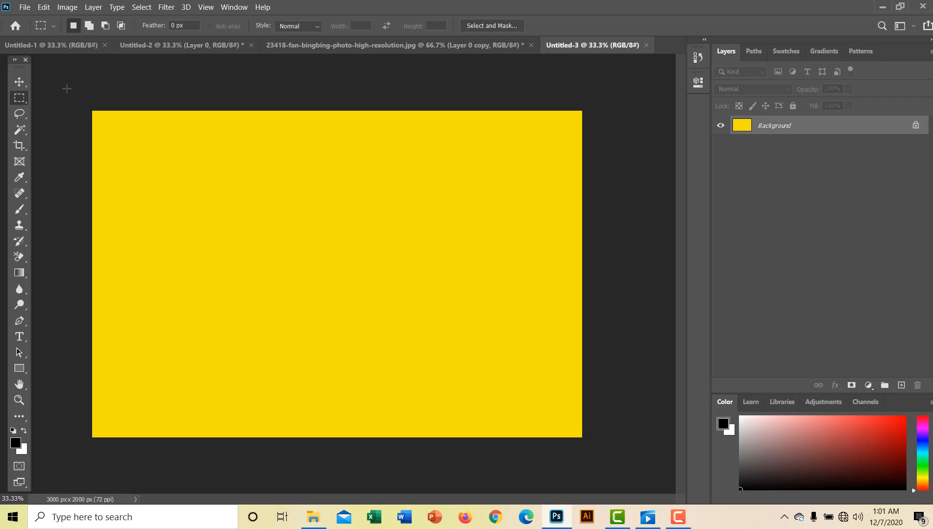
left_click(916, 126)
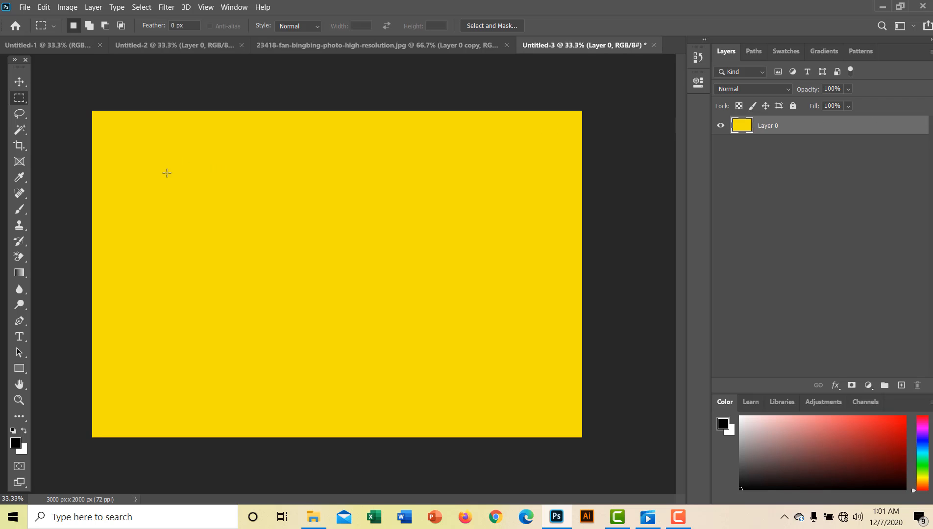
left_click_drag(93, 111, 337, 454)
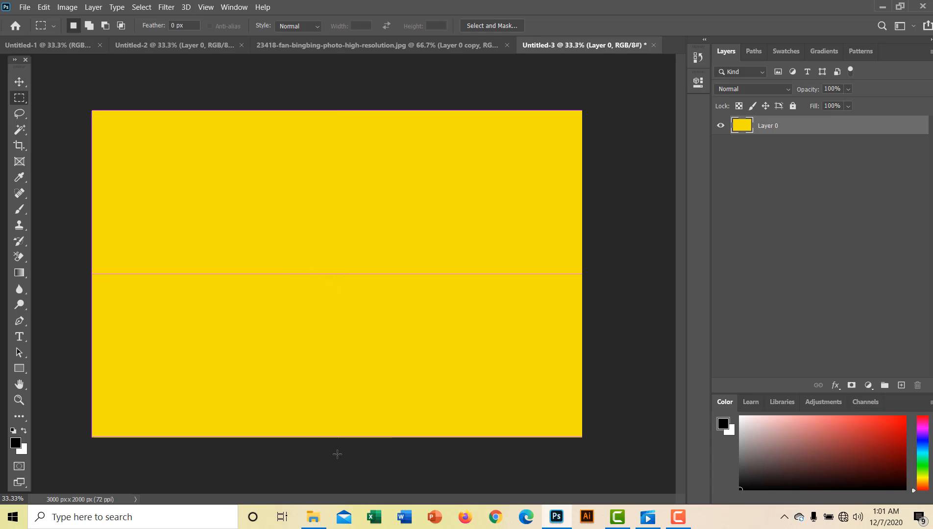
key("Delete")
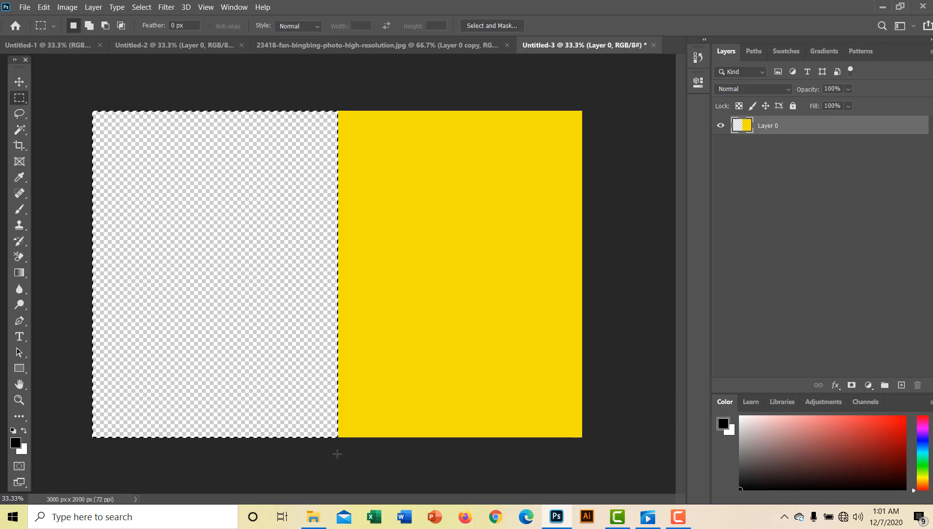
key("ctrl+d")
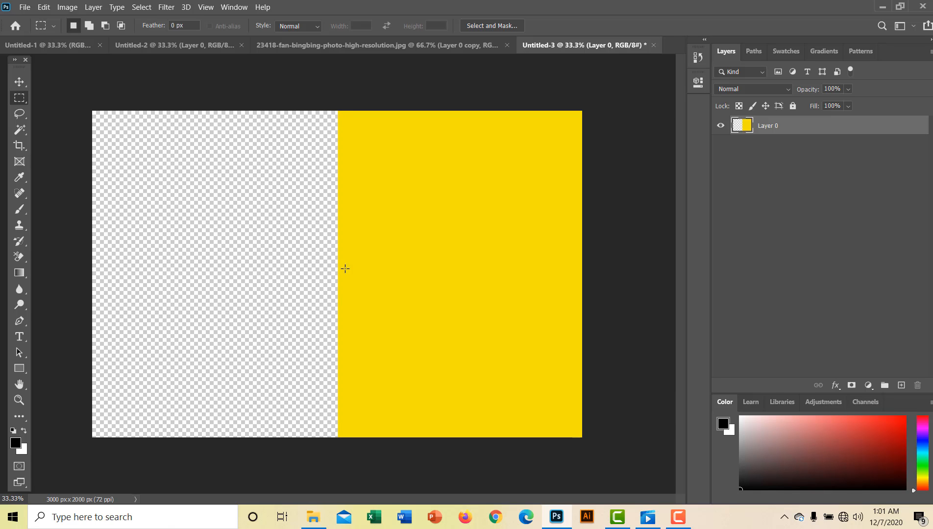
- Switch to the photo document and check the cutout by hiding and restoring the Color Fill 1 and Layer 0 layers
left_click(346, 45)
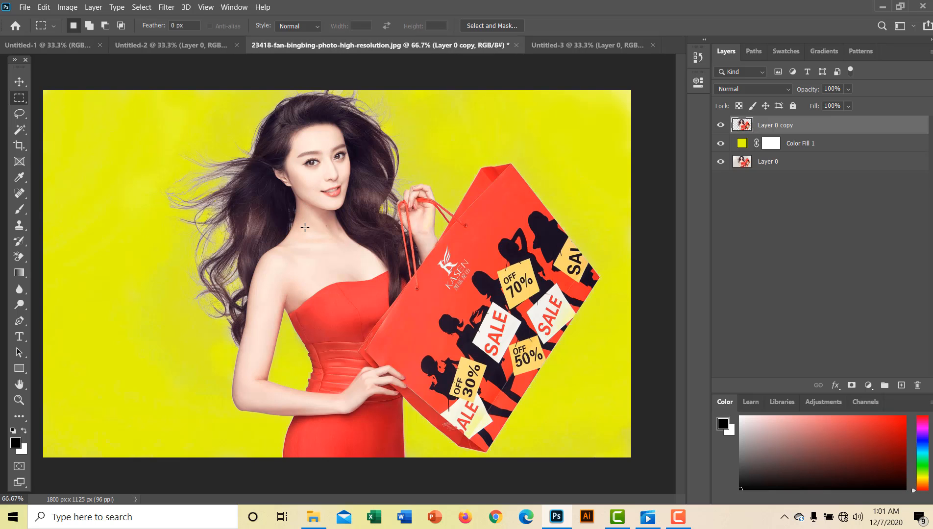
left_click(21, 82)
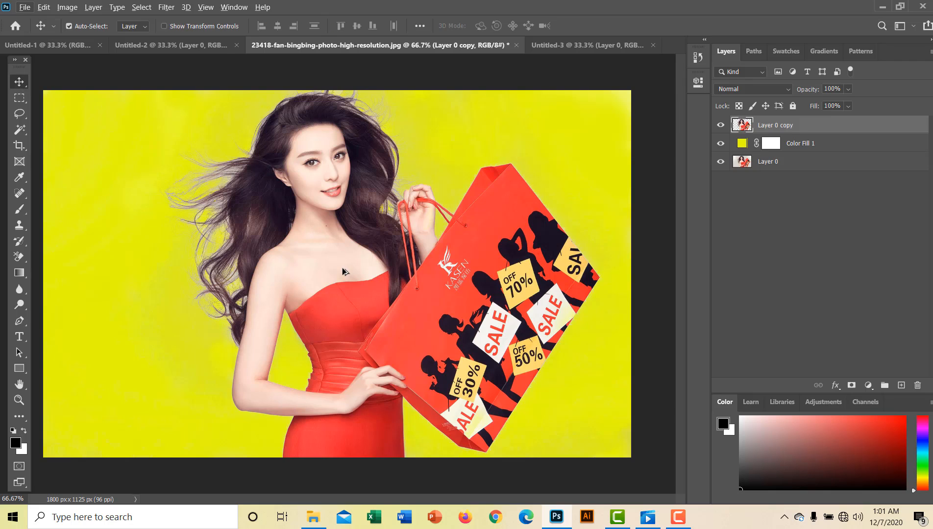
left_click(719, 145)
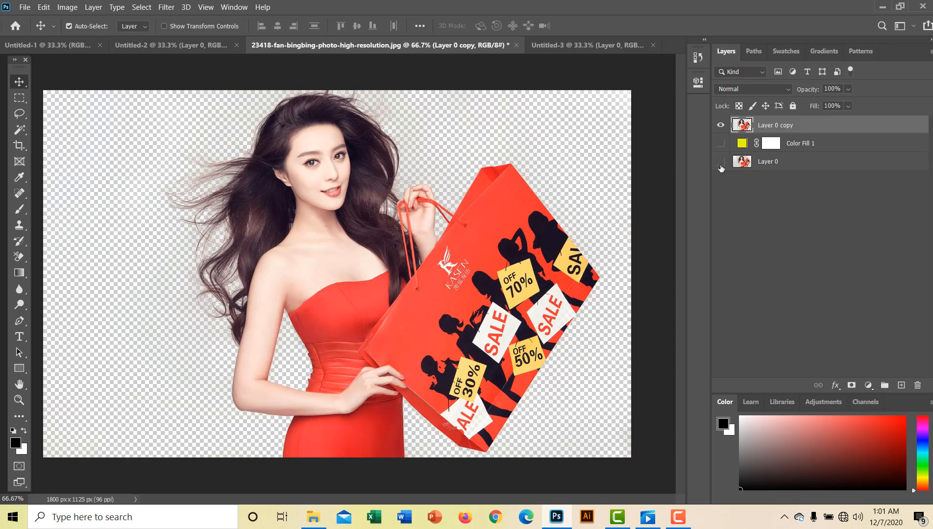
left_click(720, 166)
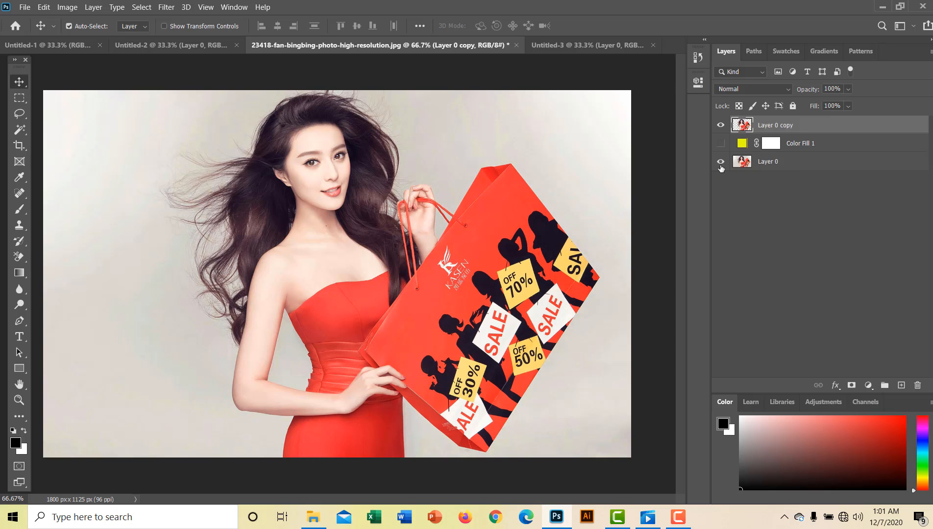
left_click(720, 165)
left_click(720, 166)
left_click(719, 145)
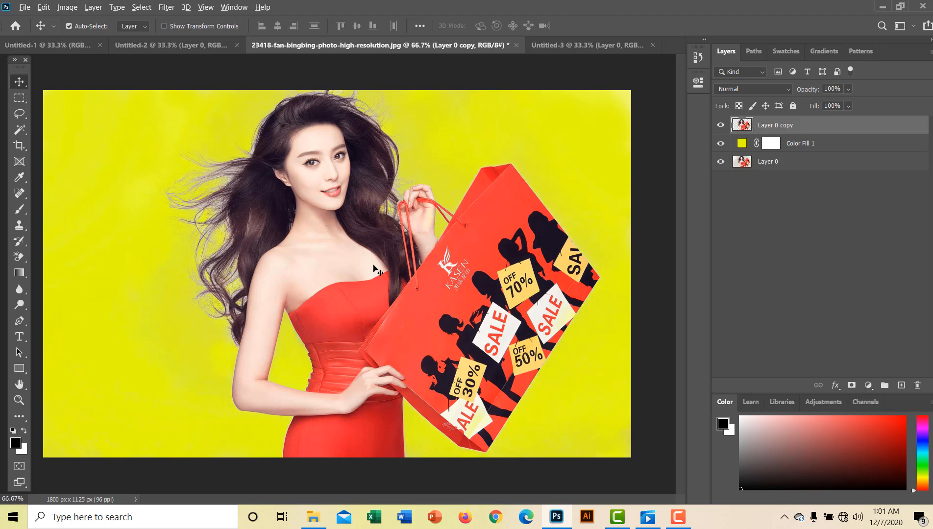
- Copy the woman's cutout layer from the photo document into Untitled-3, over the transparent half
left_click_drag(301, 270, 246, 304)
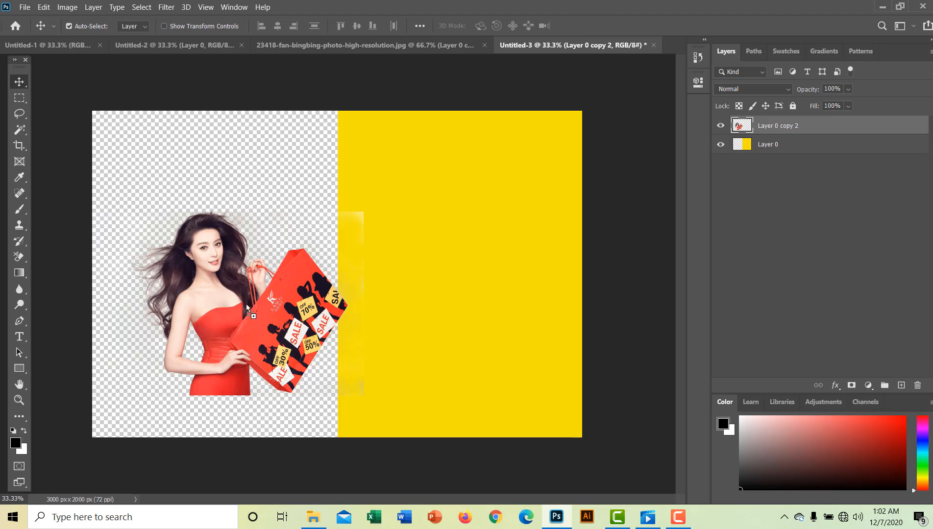
key("ctrl")
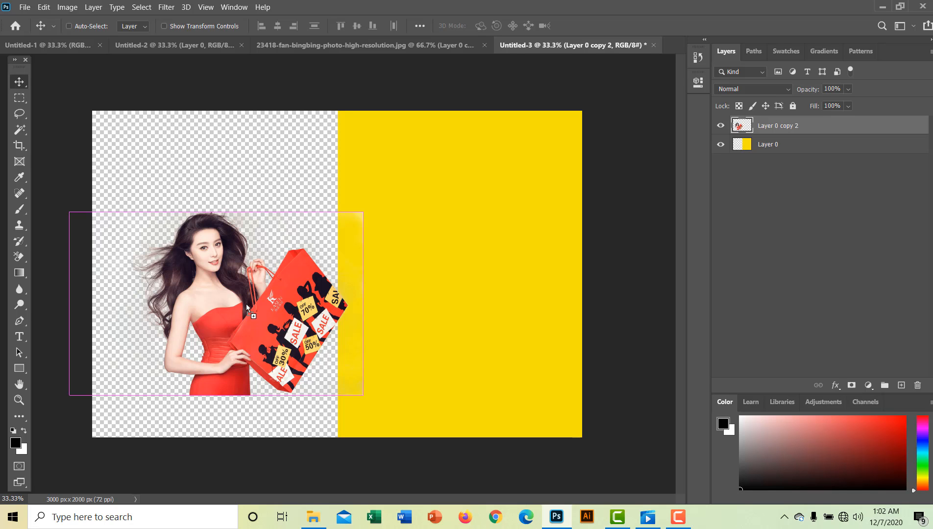
- Scale the woman's cutout to about 116% at the bottom of the transparent half and duplicate it onto the yellow half
key("ctrl+t")
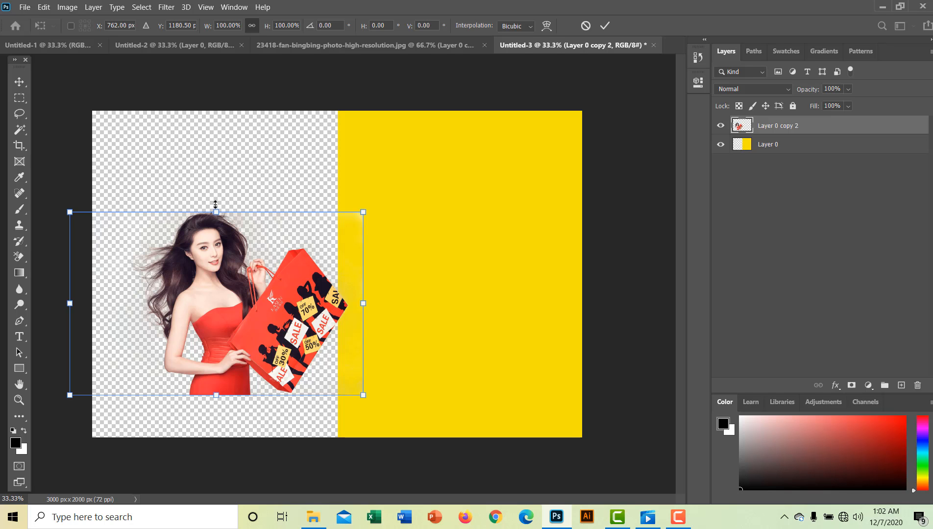
left_click_drag(215, 204, 215, 160)
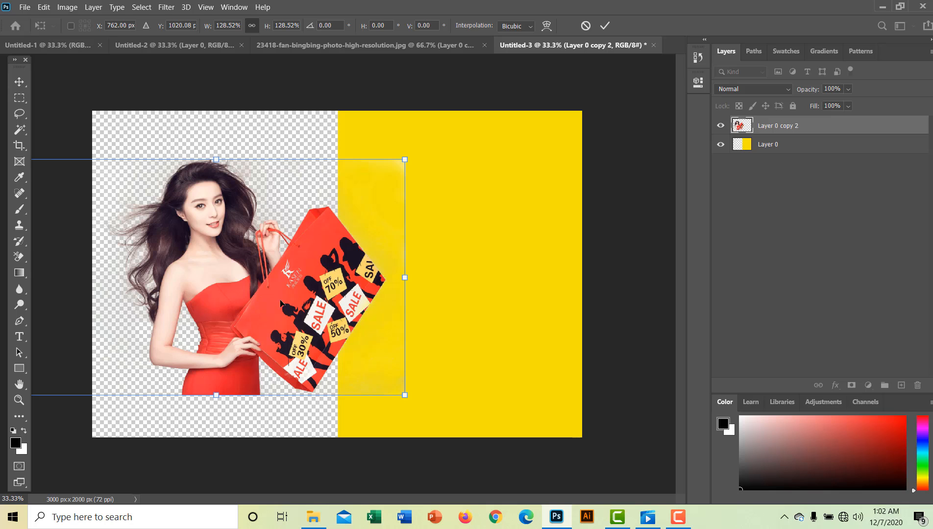
left_click_drag(359, 285, 314, 329)
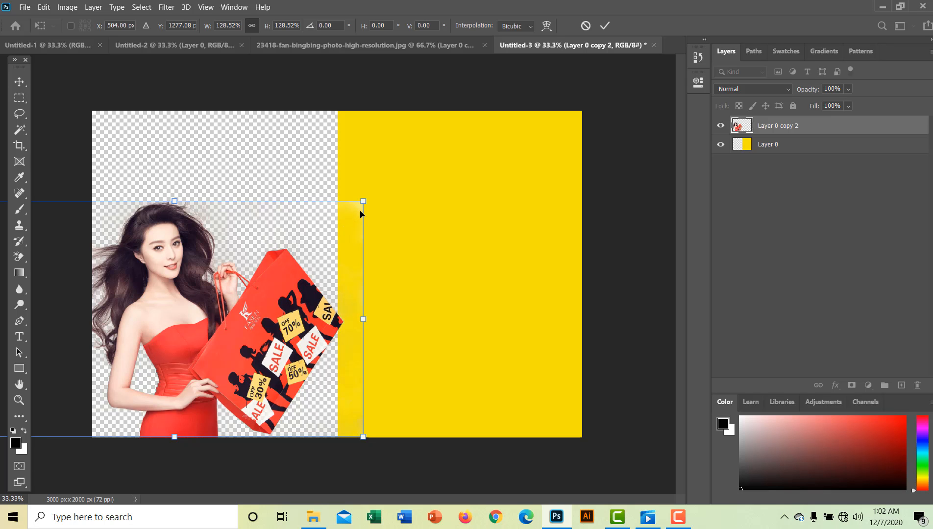
left_click_drag(363, 201, 326, 224)
left_click_drag(204, 322, 232, 324)
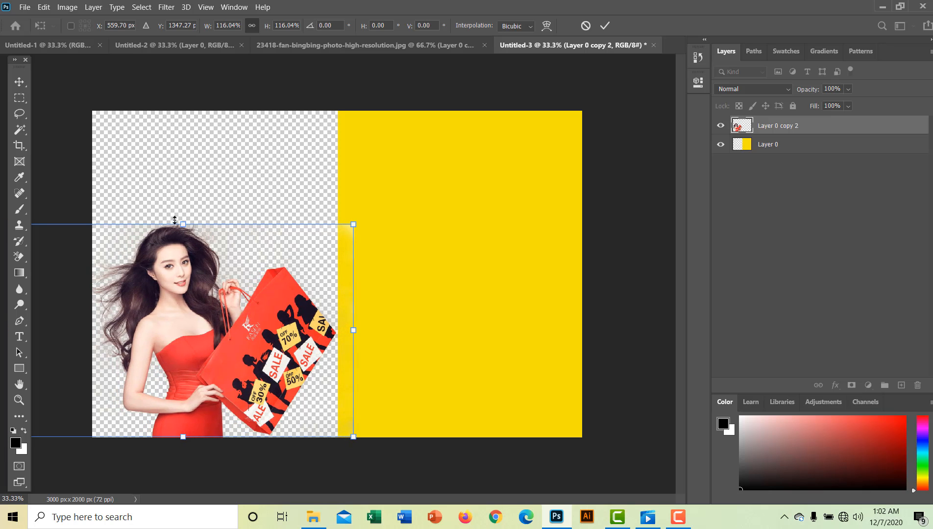
key("Return")
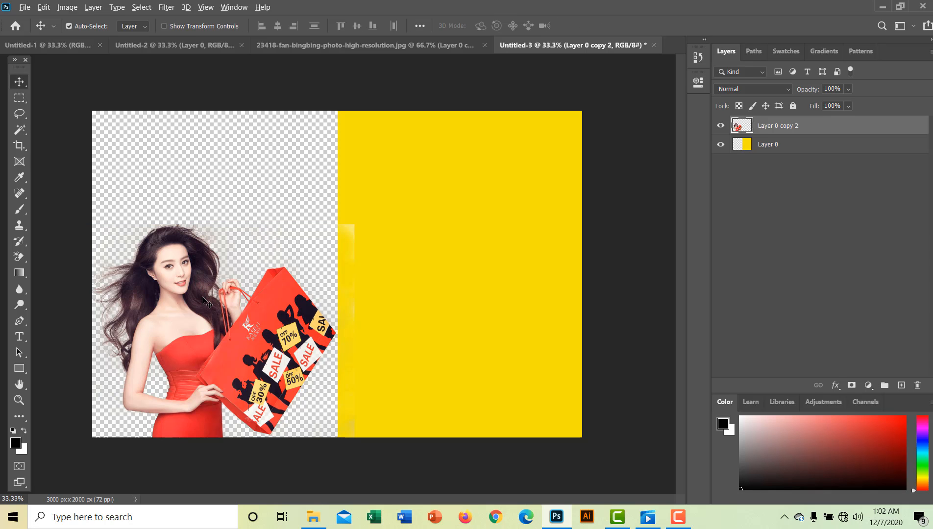
left_click_drag(203, 297, 441, 327)
left_click_drag(441, 327, 441, 326)
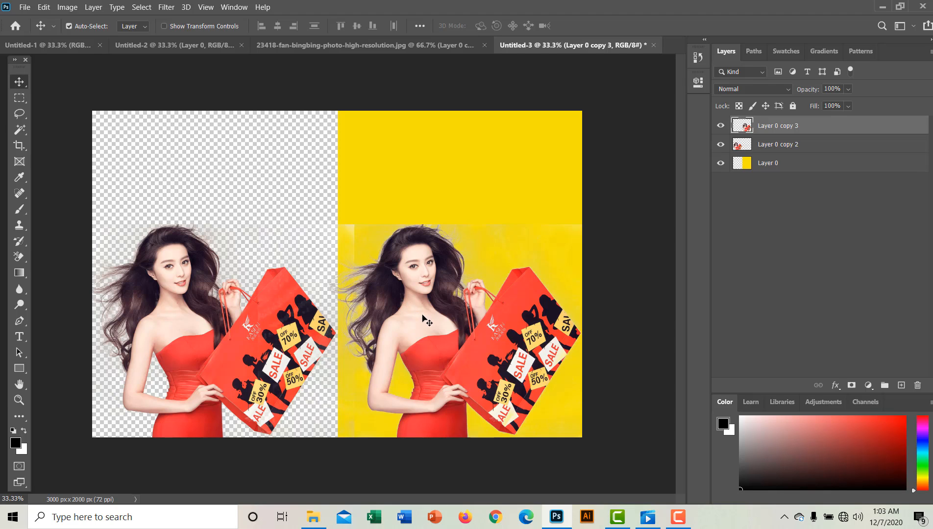
- Start exporting Untitled-3 through Export As as a 3000 x 2000 px JPG at 100% quality
left_click(49, 9)
left_click(27, 7)
left_click(30, 9)
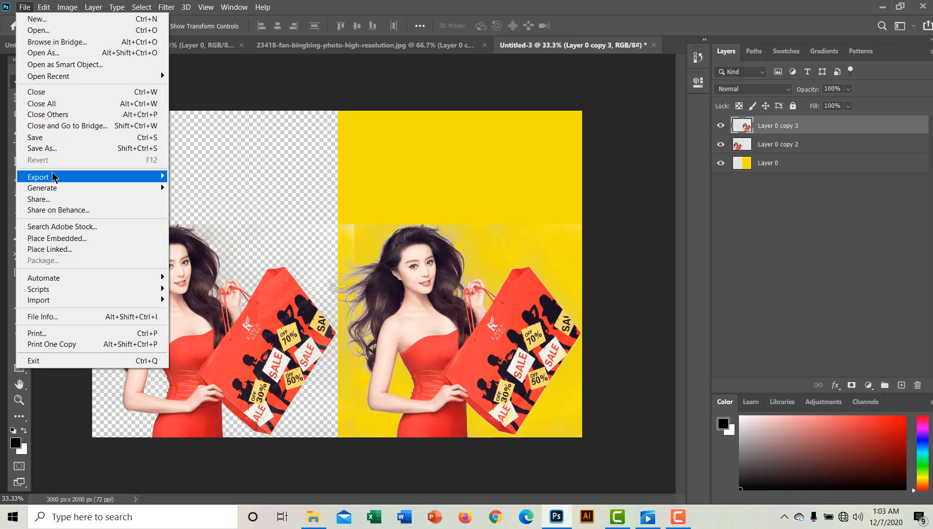
mouse_move(54, 178)
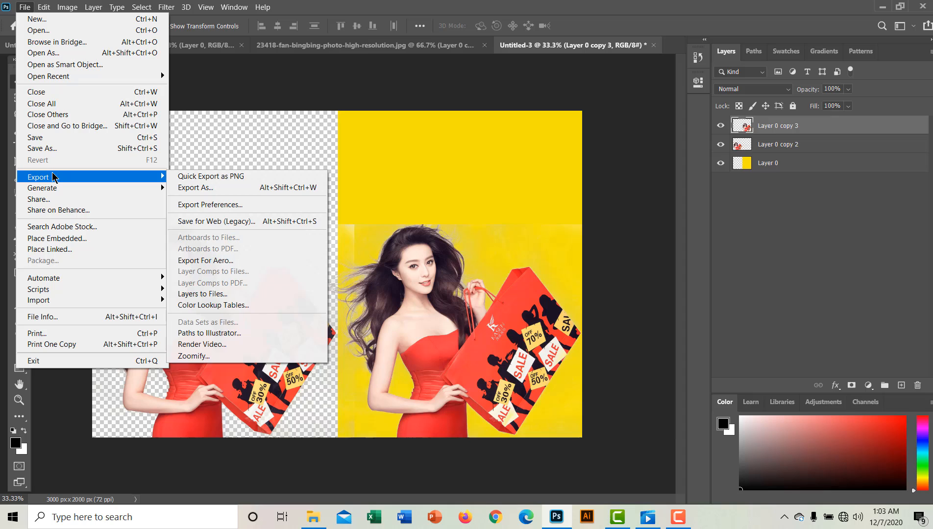
left_click(206, 188)
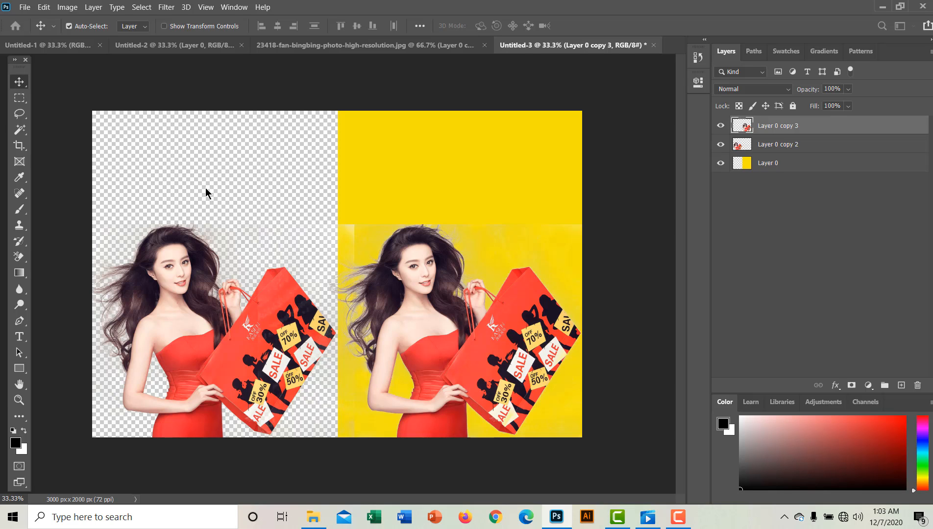
left_click(24, 7)
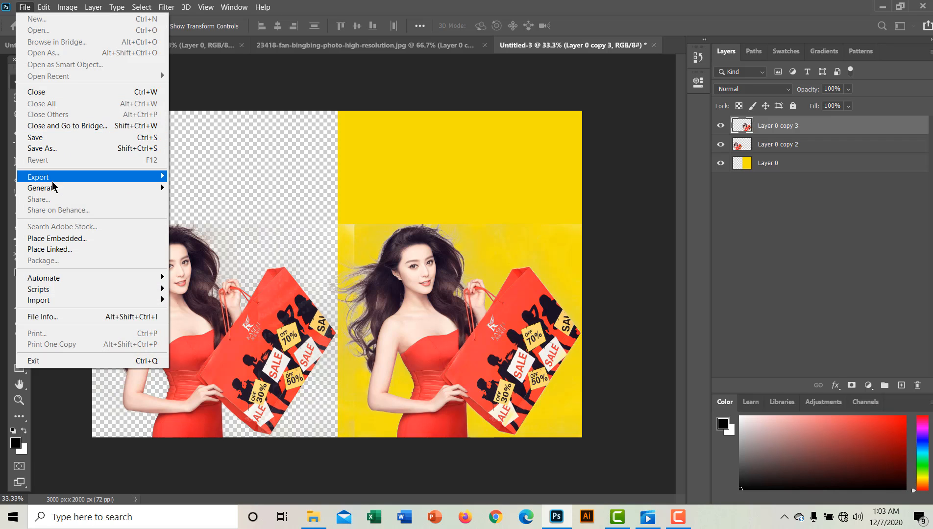
mouse_move(55, 179)
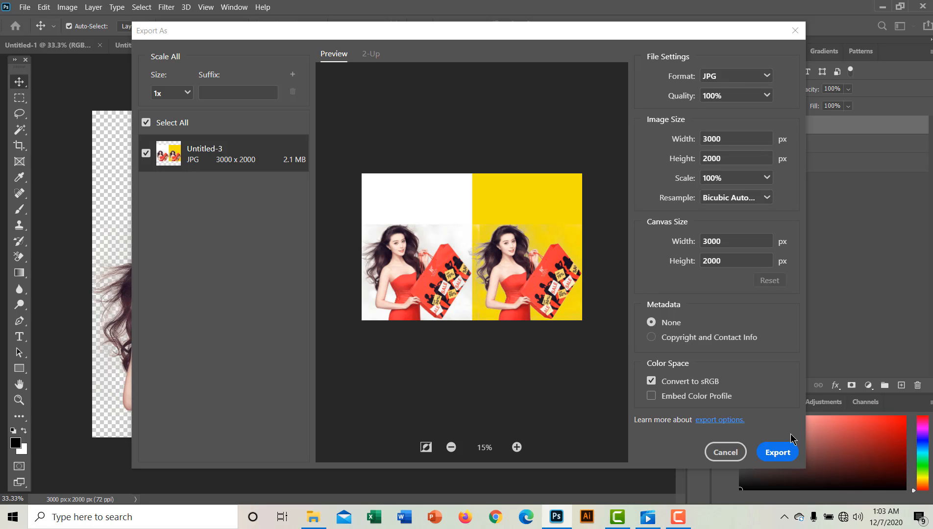
left_click(781, 455)
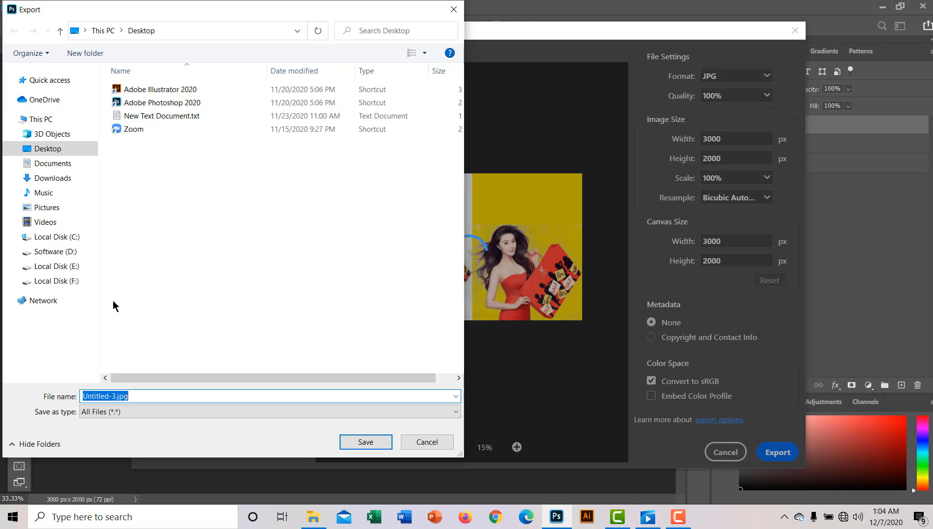
- Create a folder named "Bagraound remobal Photo" on Local Disk (E:) and open it as the export destination
left_click(75, 267)
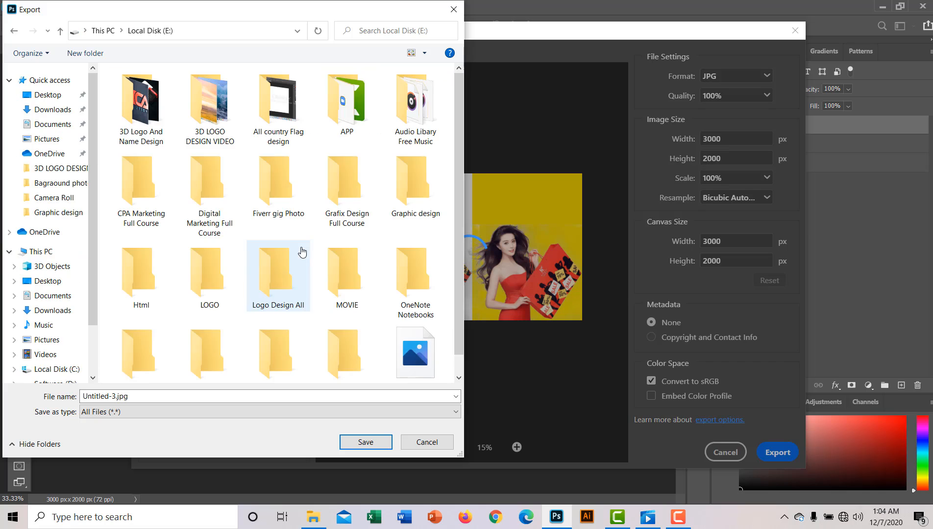
scroll(458, 254, "down", 1)
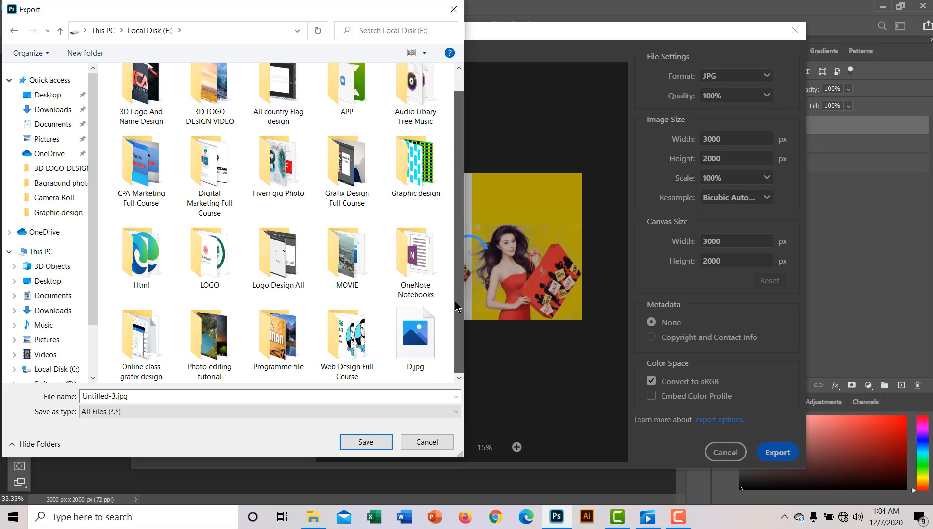
right_click(379, 348)
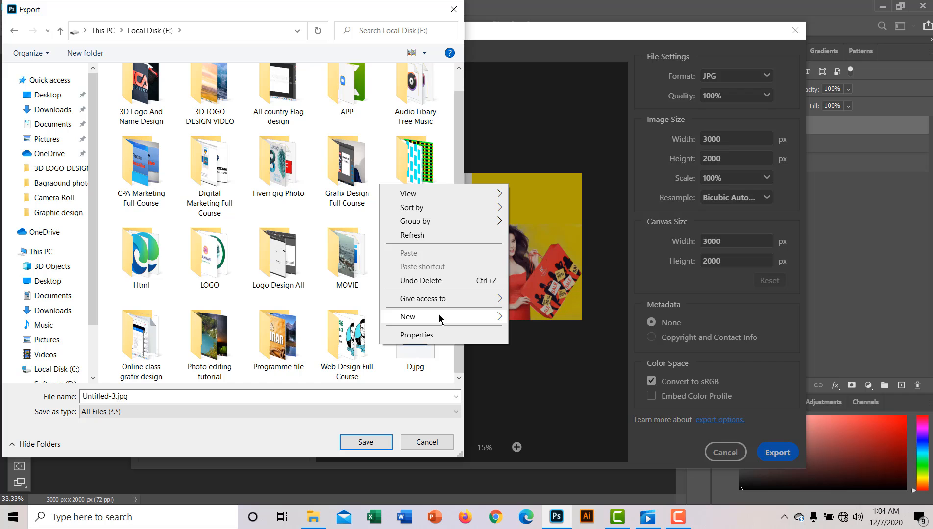
left_click(513, 318)
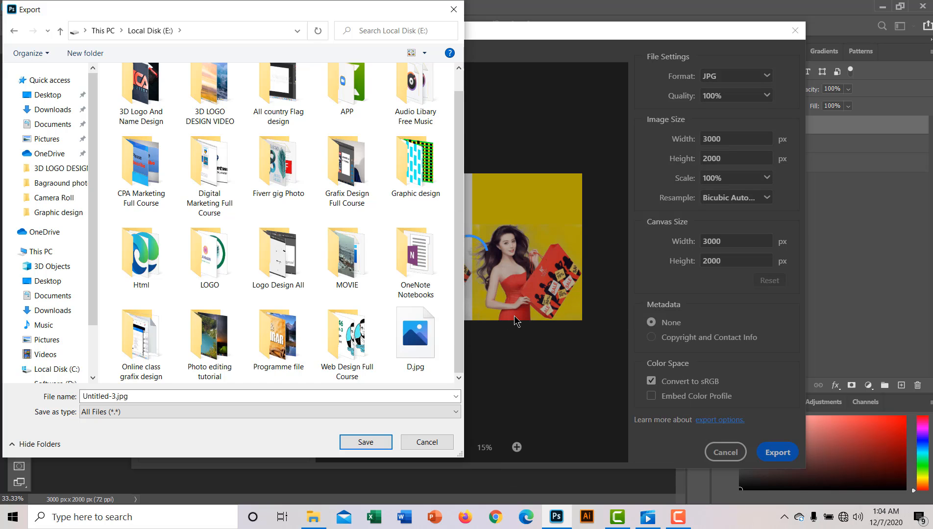
key("BackSpace")
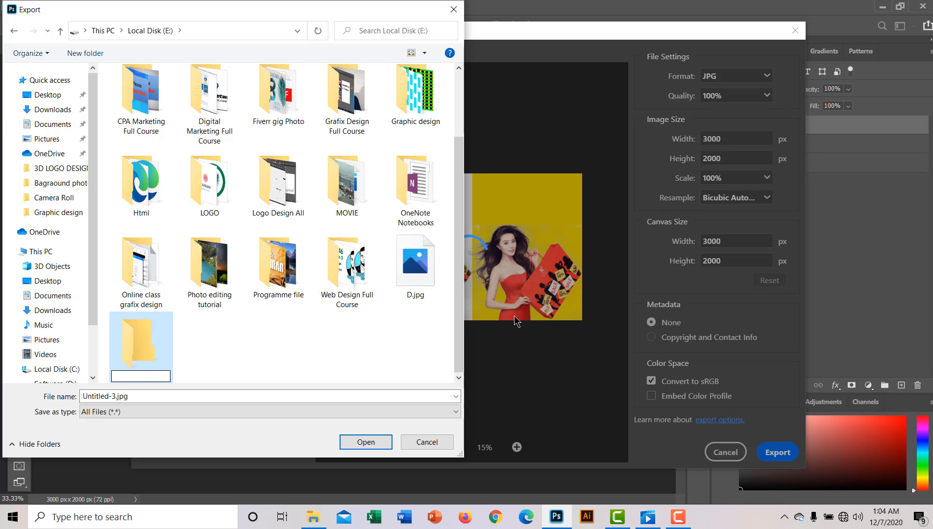
type("Bagraound remoba;l")
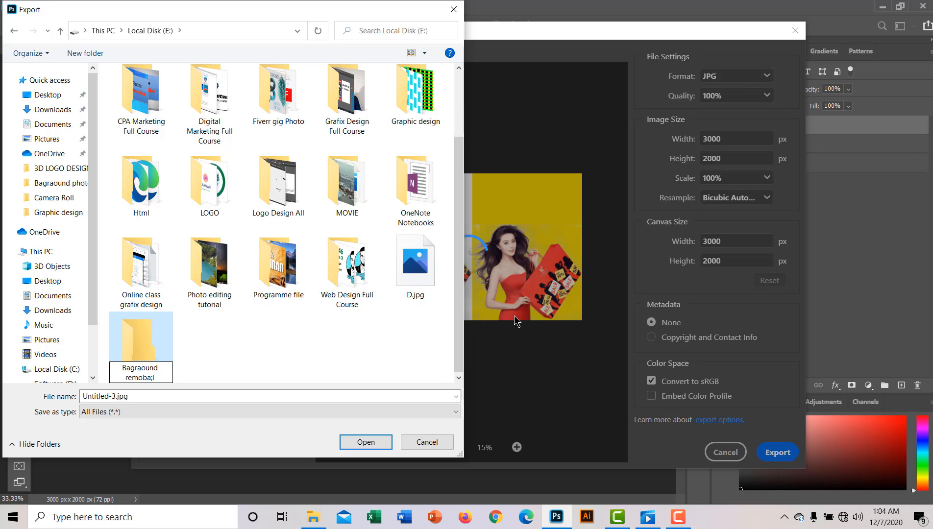
key("BackSpace")
key("BackSpace")
key("BackSpace")
type("l Photo")
key("Return")
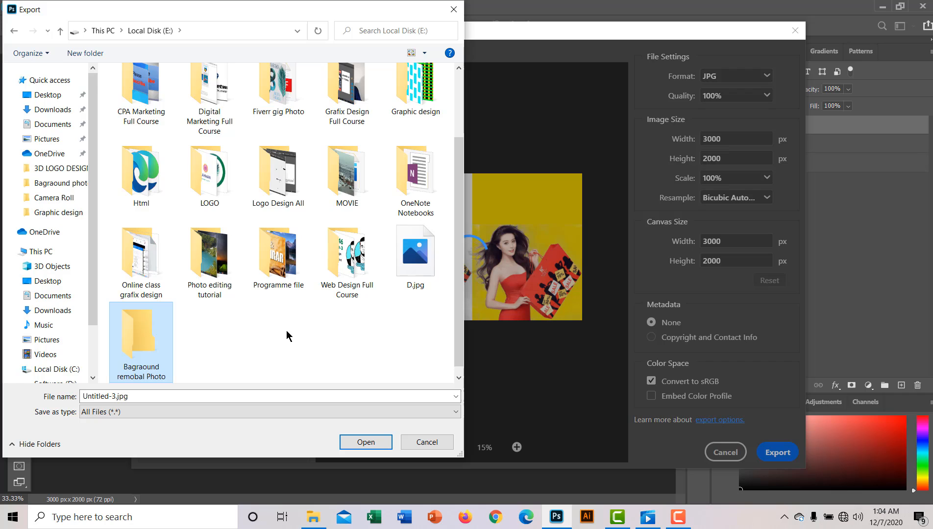
key("Return")
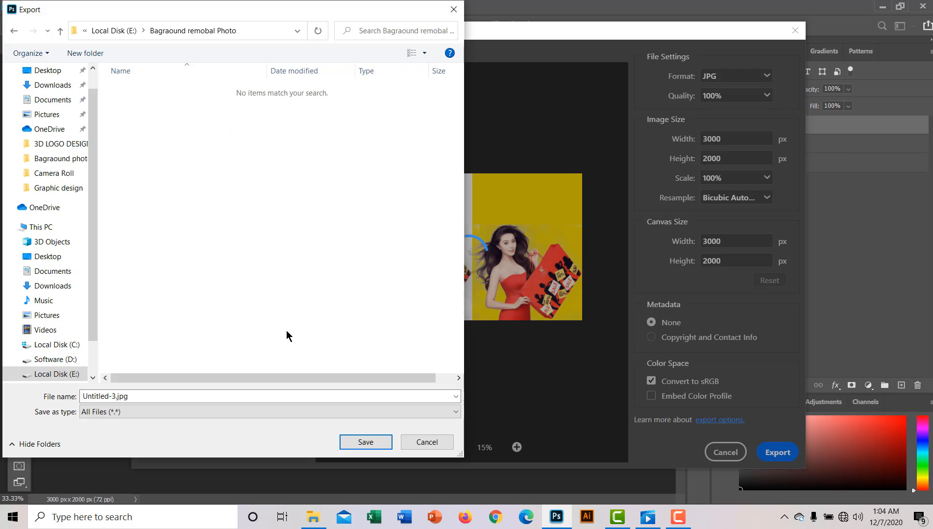
- Name the exported JPG 1 and save it in the Bagraound remobal Photo folder
double_click(112, 396)
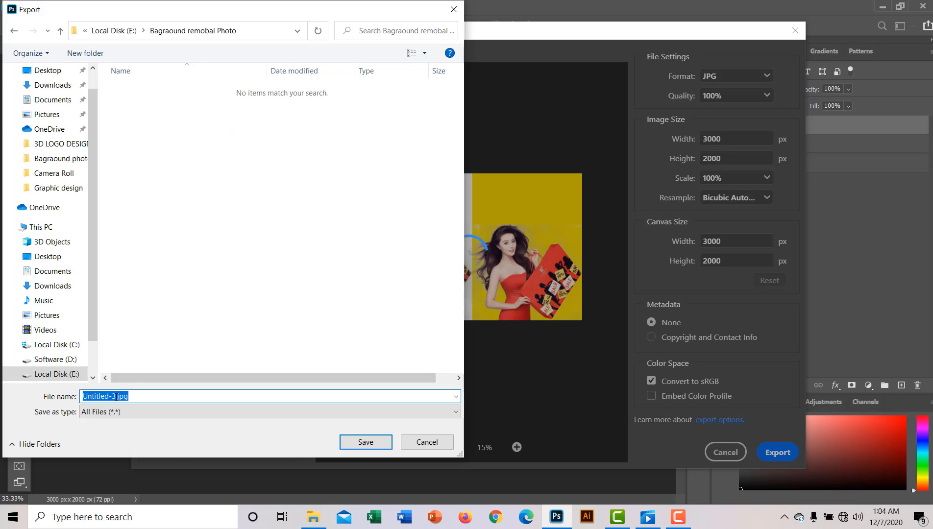
left_click(115, 396)
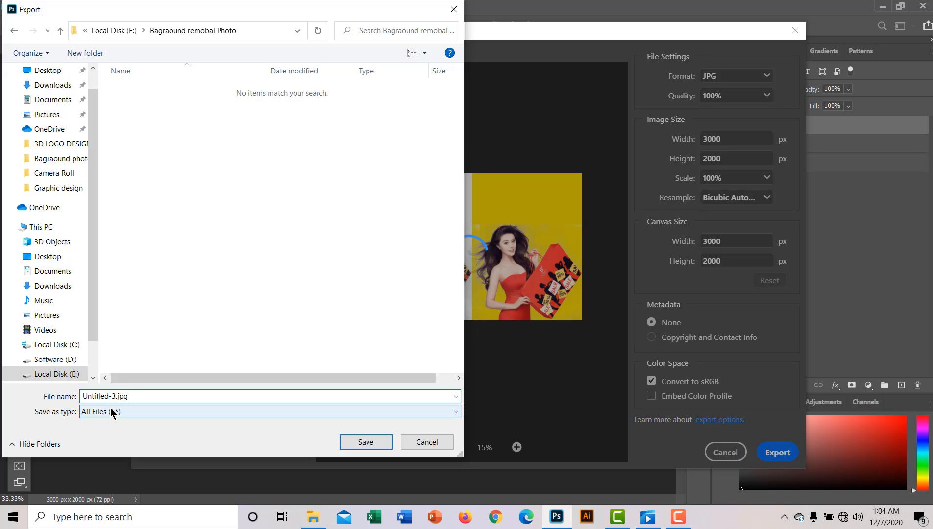
key("BackSpace")
key("BackSpace")
key("BackSpace")
key("BackSpace")
key("BackSpace")
key("BackSpace")
key("BackSpace")
key("BackSpace")
key("BackSpace")
key("BackSpace")
type("1")
key("Return")
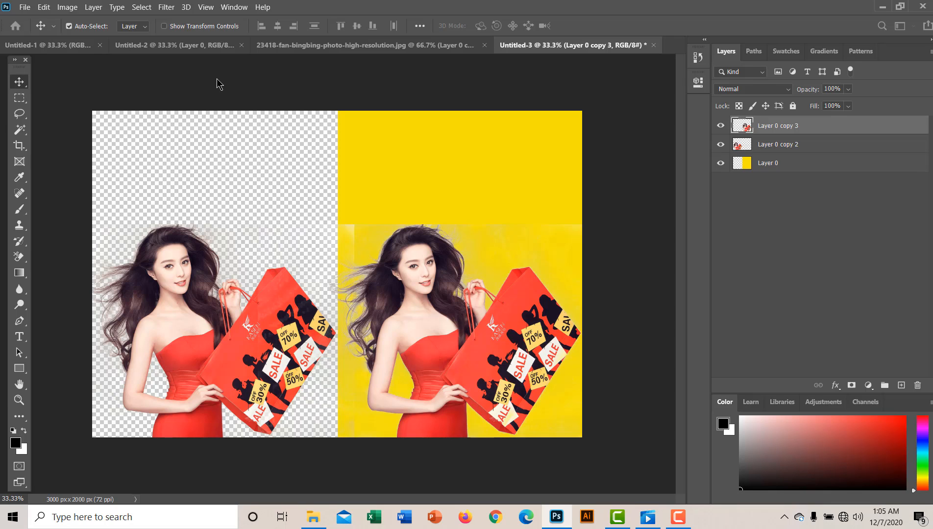
- In the photo document, arrange the two cutout copies at the left and centre, and duplicate the central one to the right
left_click(299, 47)
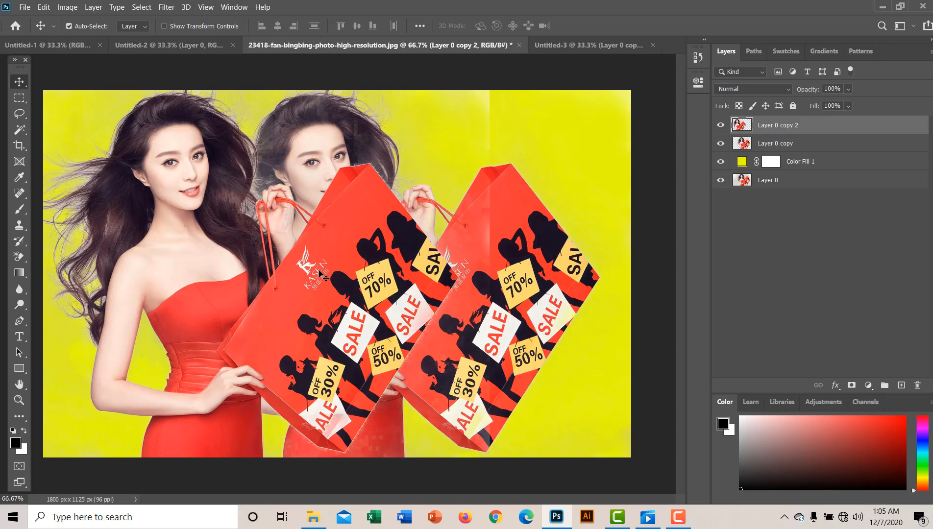
left_click_drag(210, 257, 497, 236)
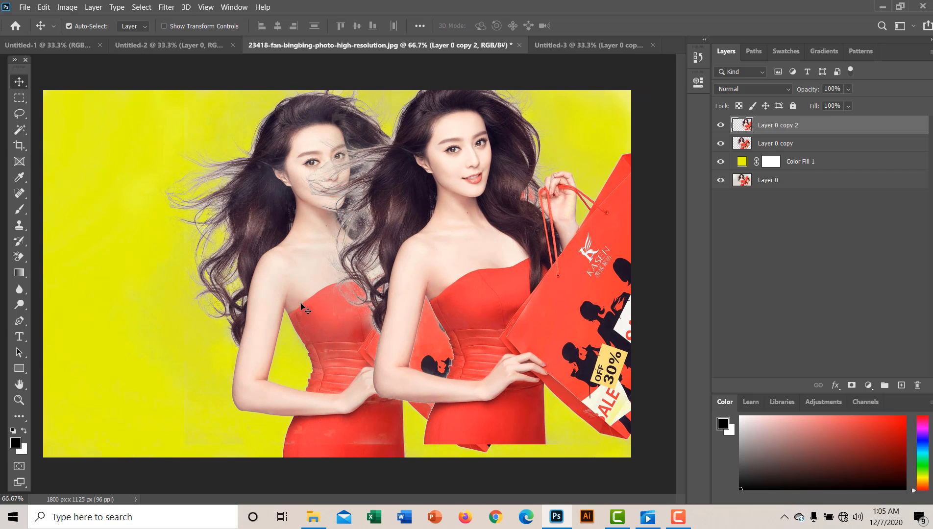
left_click_drag(304, 310, 537, 288)
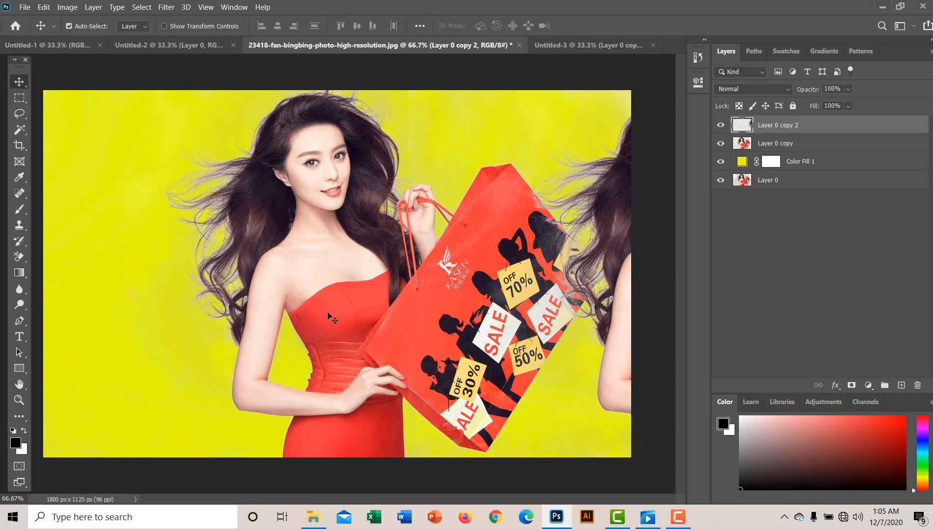
left_click(283, 294)
left_click_drag(283, 296, 104, 304)
left_click_drag(584, 271, 100, 350)
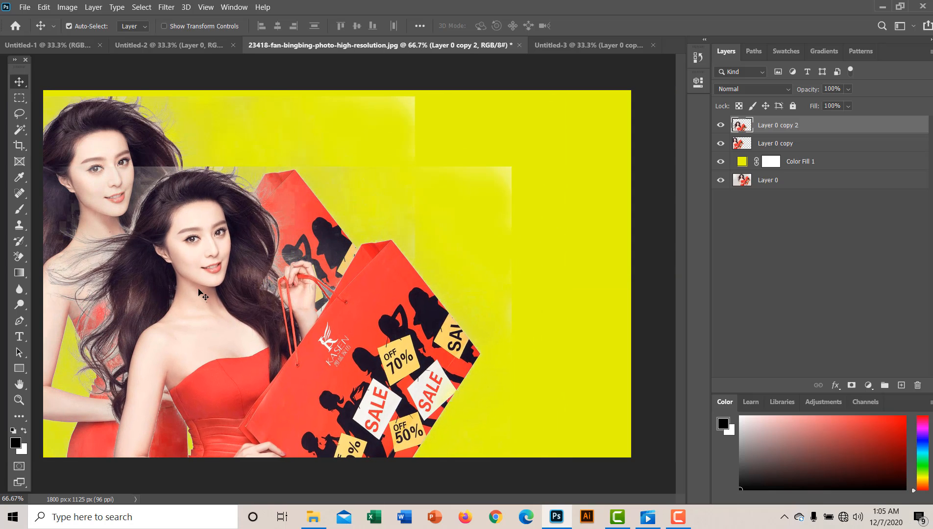
left_click_drag(203, 293, 276, 225)
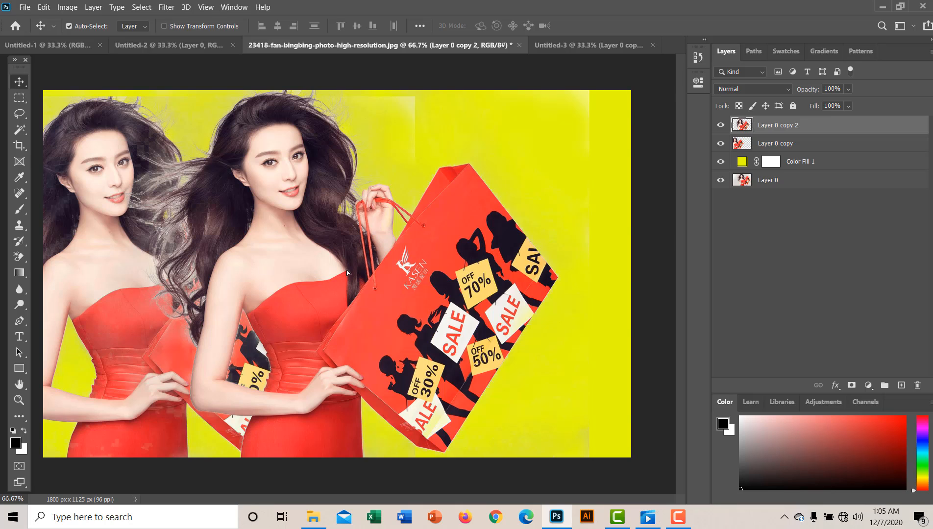
left_click_drag(316, 264, 514, 269)
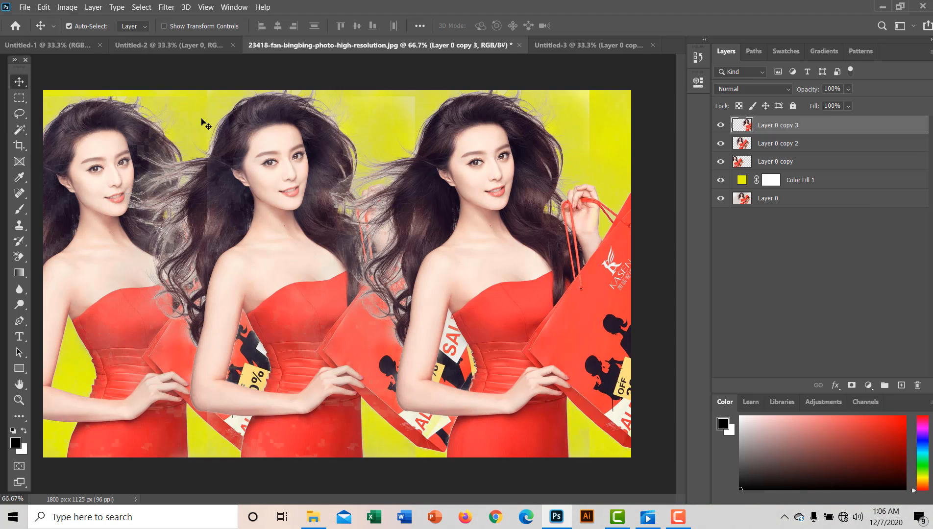
- Start exporting the three-cutout photo composition through Export As as an 1800 x 1125 px JPG at 100% quality
left_click(24, 8)
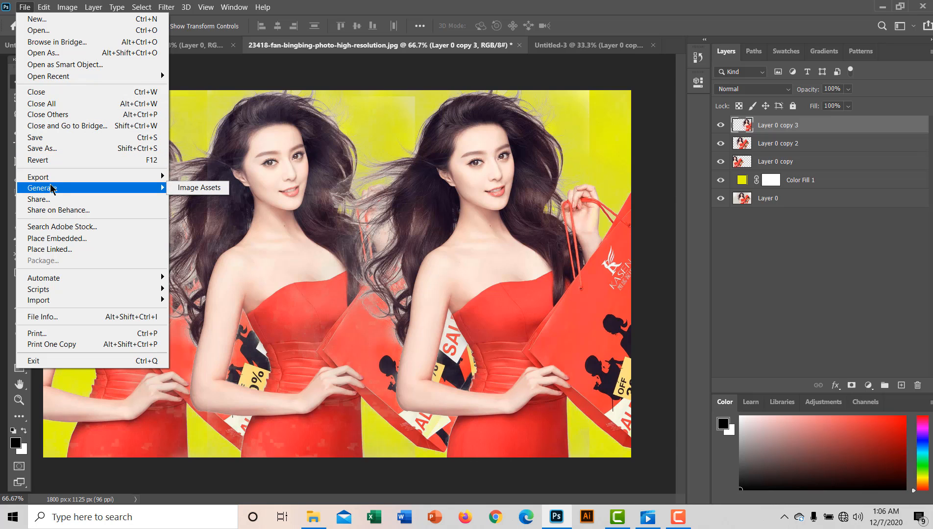
mouse_move(56, 177)
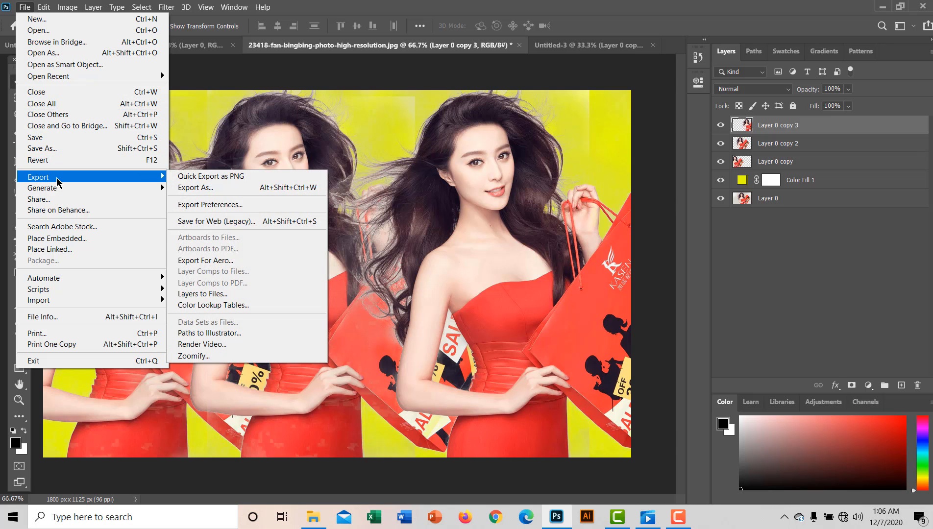
left_click(190, 188)
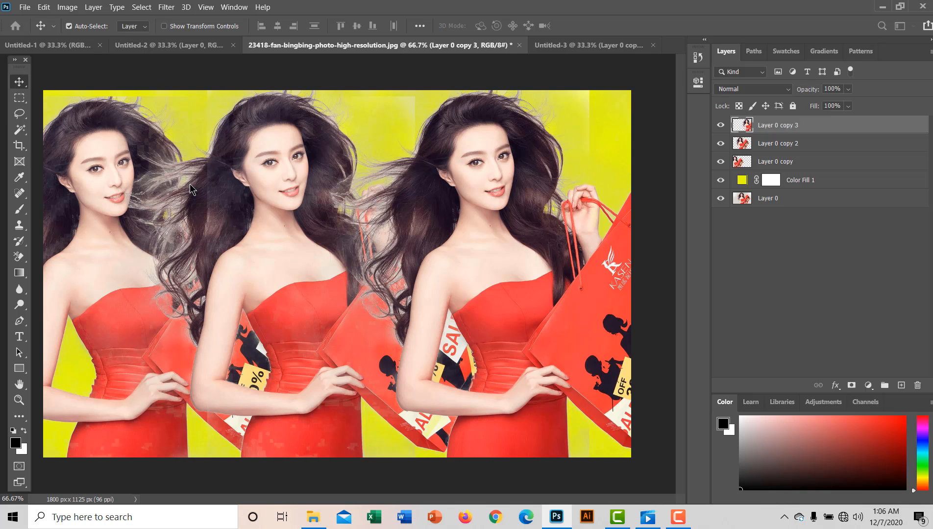
key("ctrl+shift+alt+w")
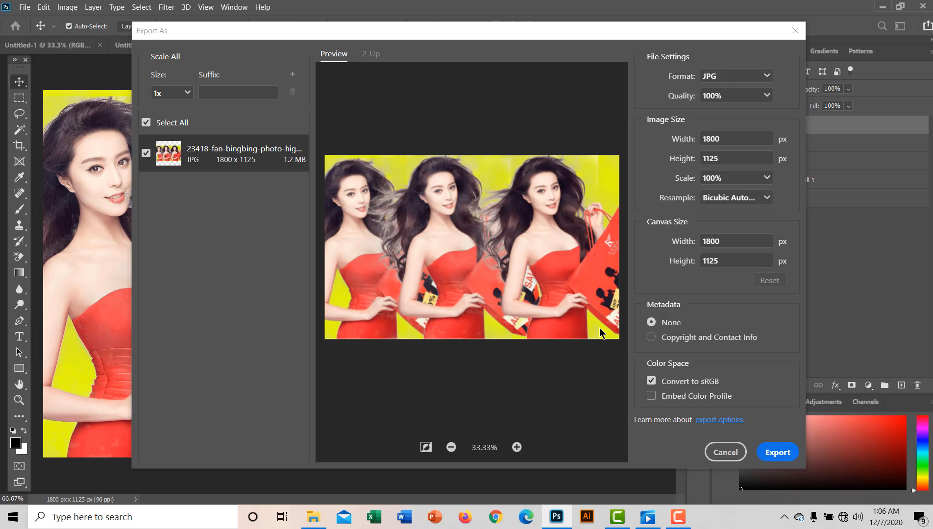
left_click(765, 452)
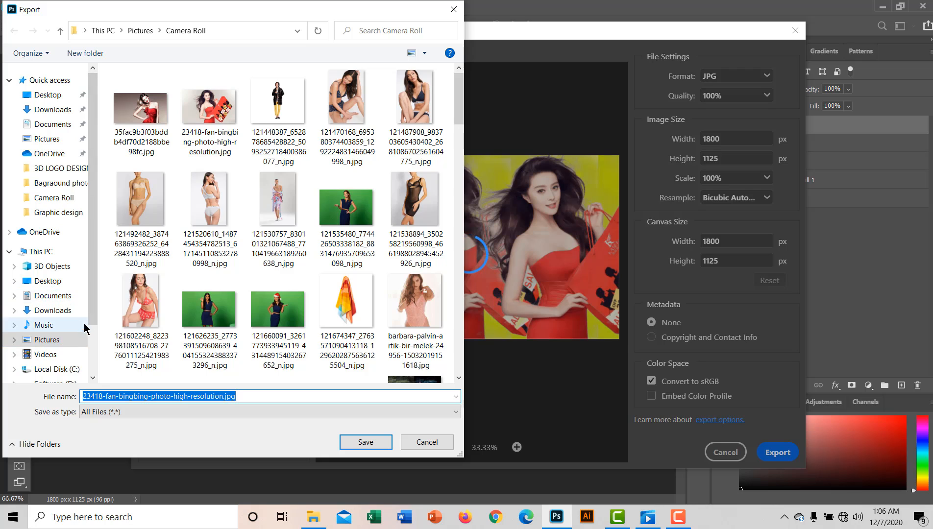
- Save the exported JPG under its suggested file name in the Bagraound remobal Photo folder on Local Disk (E:)
scroll(78, 330, "down", 2)
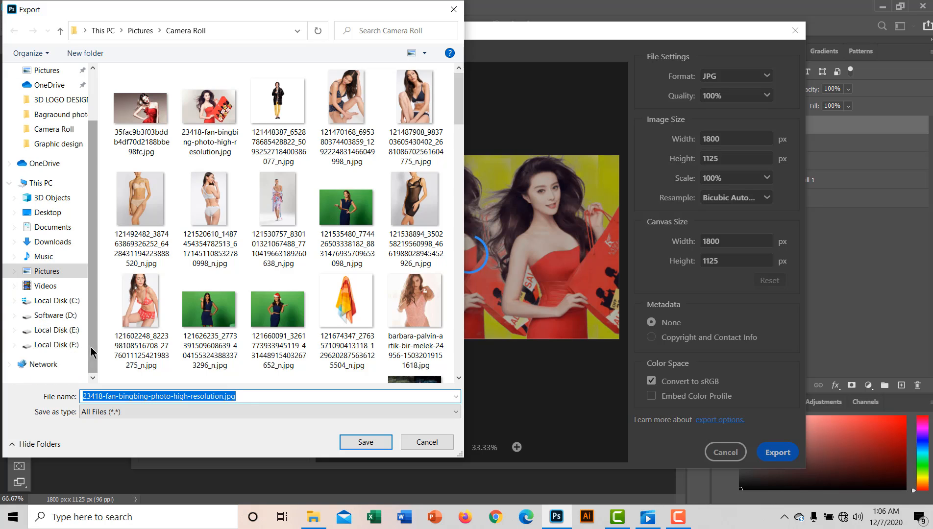
left_click(67, 333)
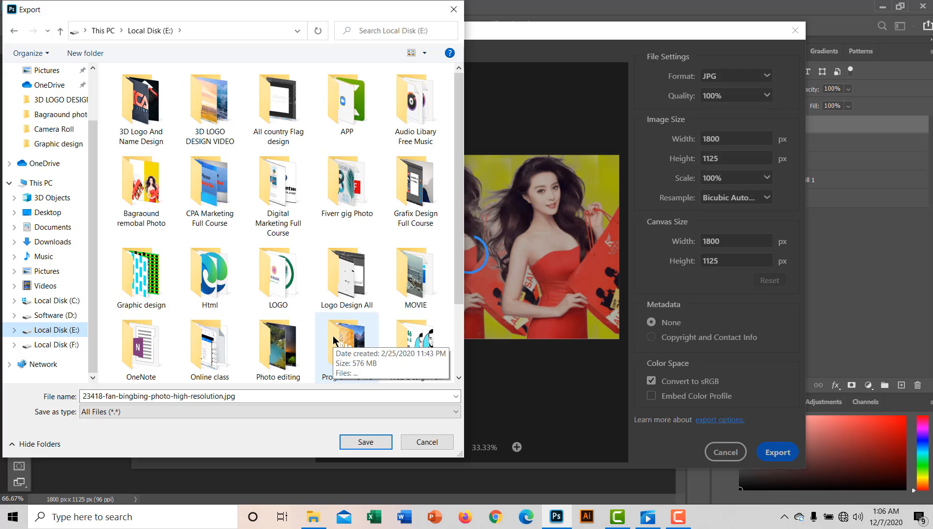
left_click(147, 174)
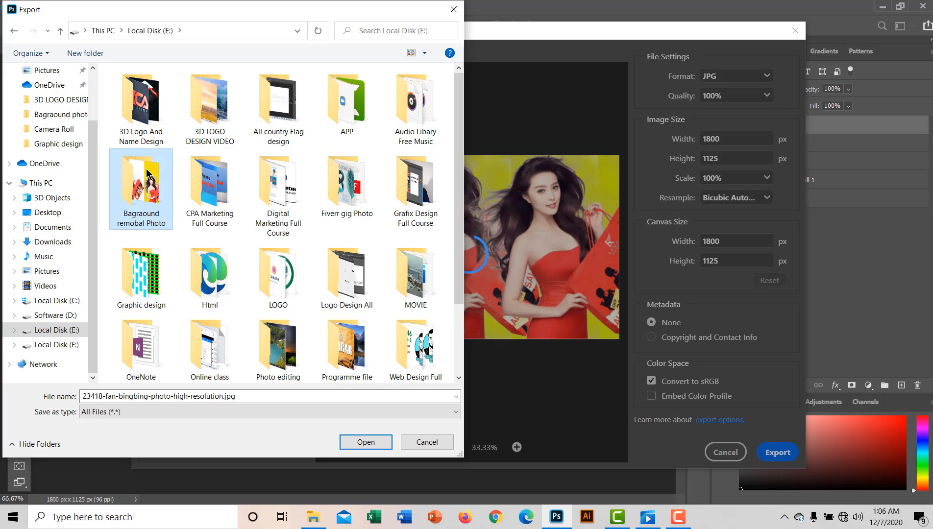
double_click(147, 173)
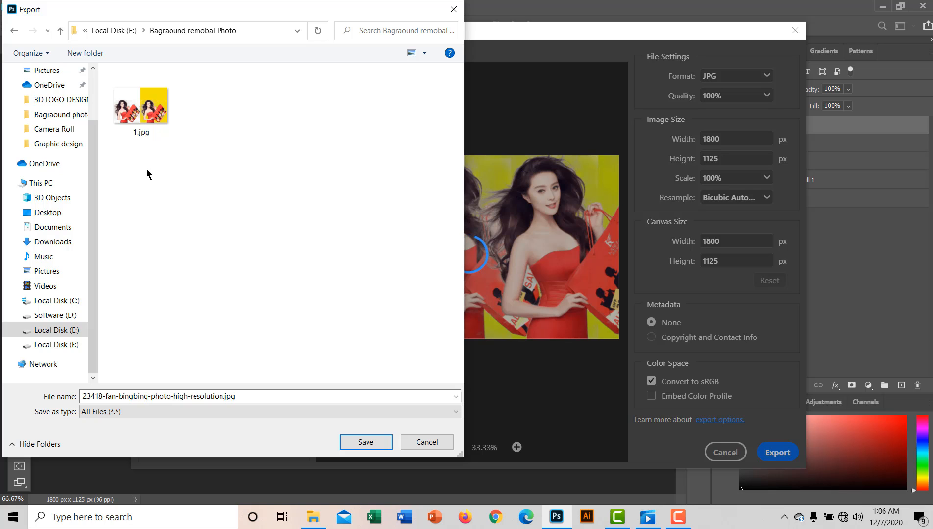
left_click(364, 443)
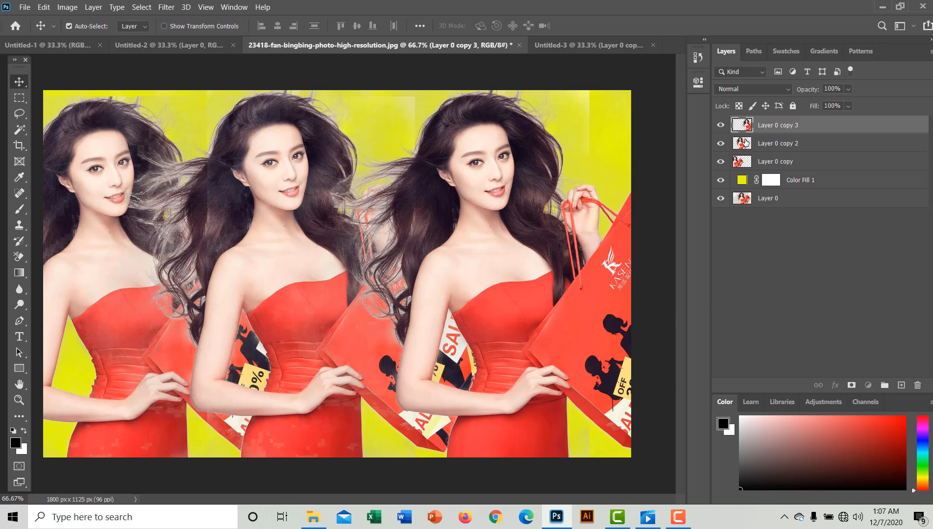
- Duplicate the right-hand cutout to the lower left of the canvas, and duplicate that copy to the lower centre-right
left_click(745, 143)
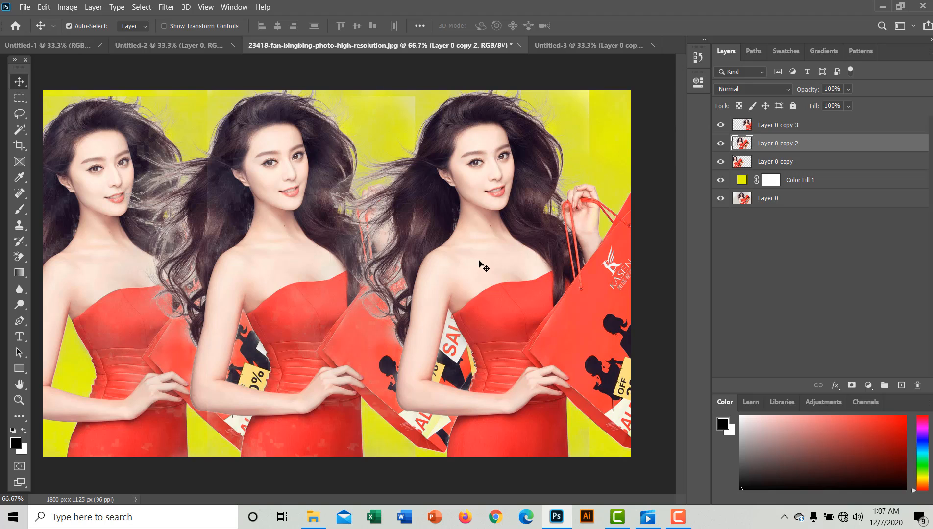
left_click(676, 516)
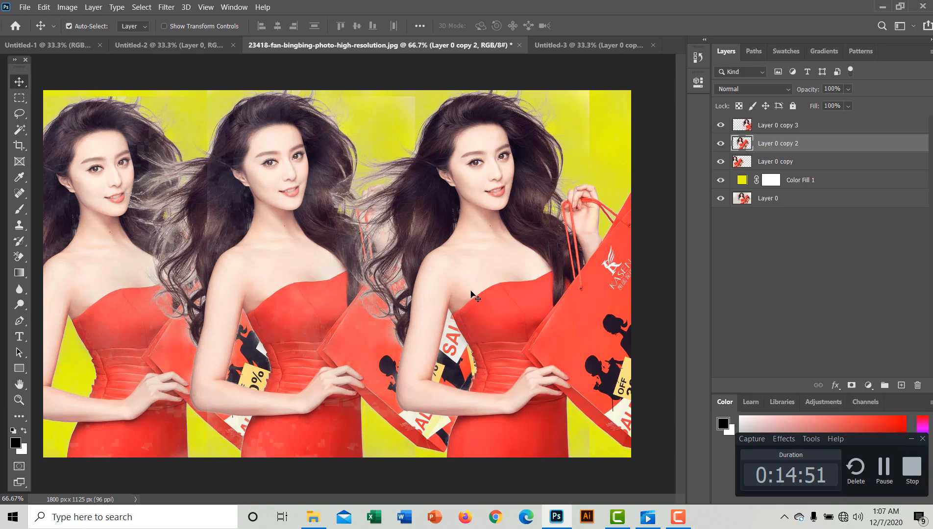
key("alt")
left_click_drag(468, 280, 142, 415)
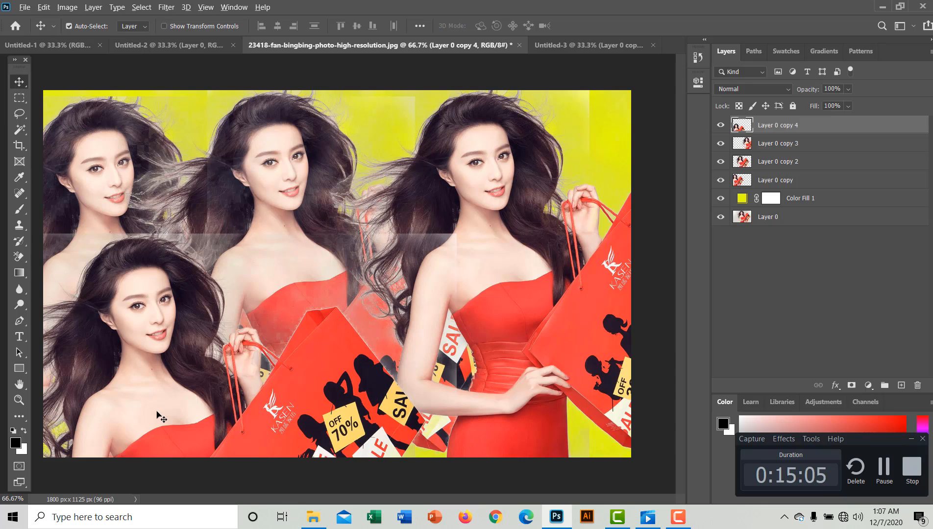
left_click_drag(159, 416, 387, 419)
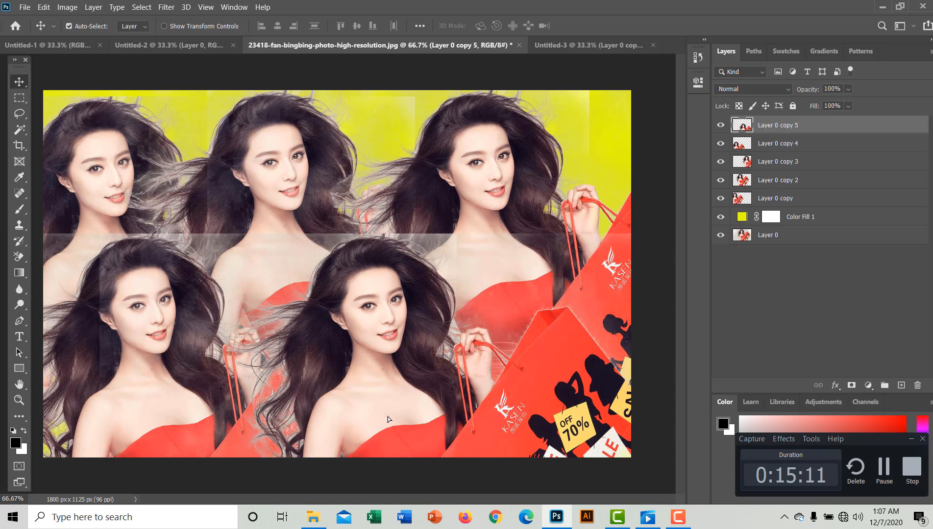